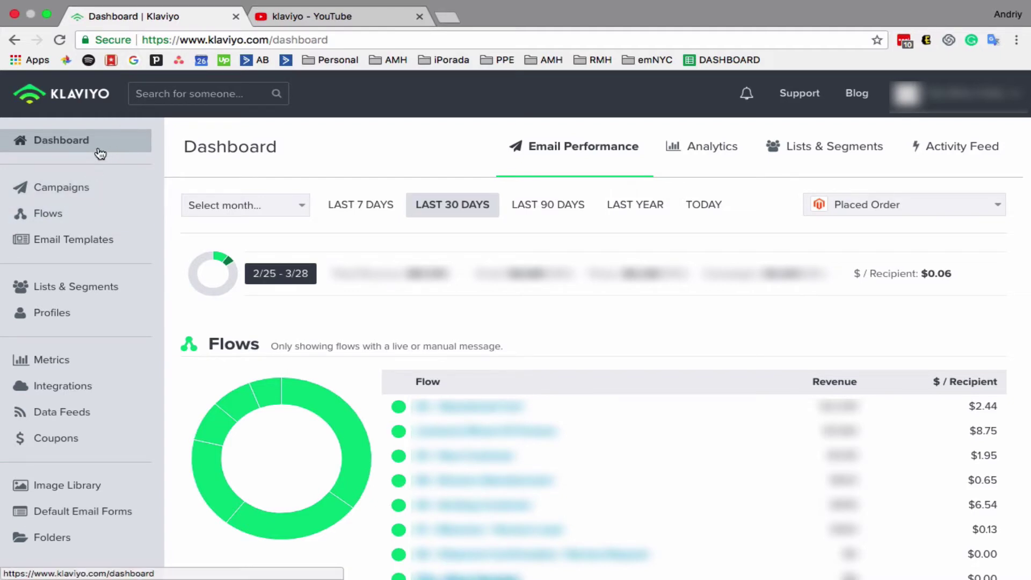
# Step: Go to the Flows page and scroll through the existing flows list
pyautogui.click(71, 222)
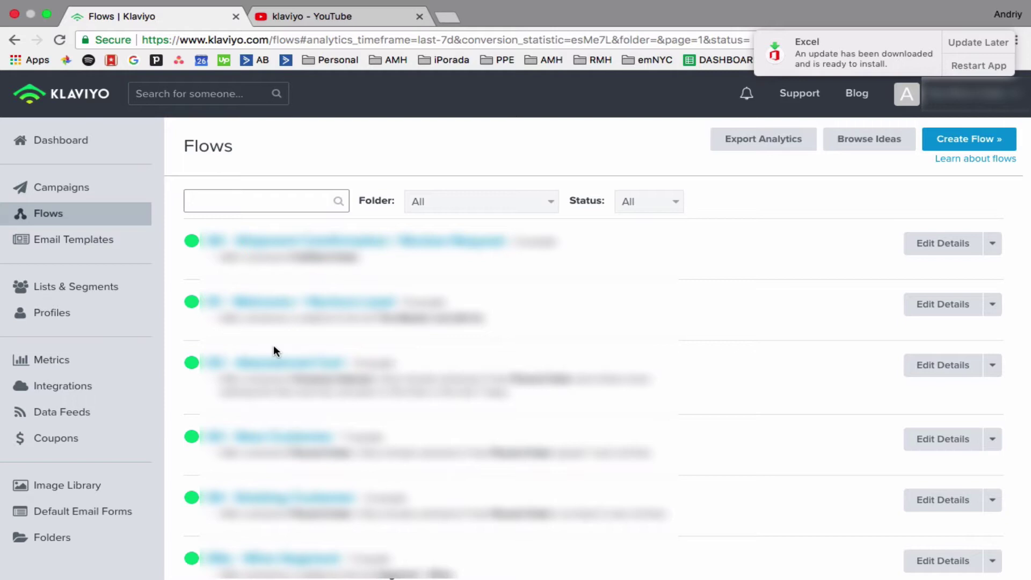
pyautogui.scroll(-10, 272, 350)
pyautogui.scroll(10, 273, 350)
# Step: Create a new flow named 'Test for youtube' in the Unfiled folder
pyautogui.click(951, 141)
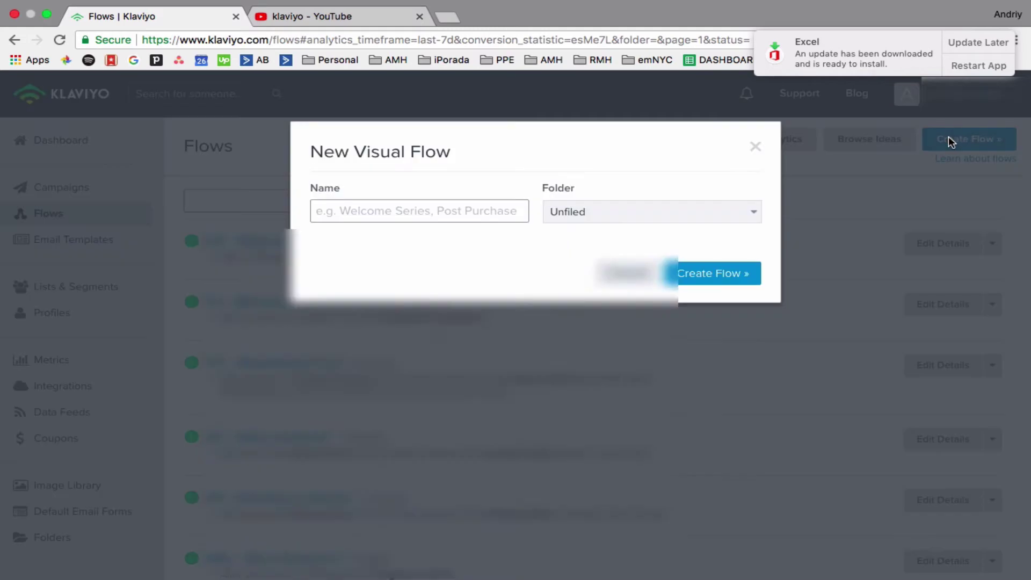
pyautogui.click(475, 210)
pyautogui.write('Tes')
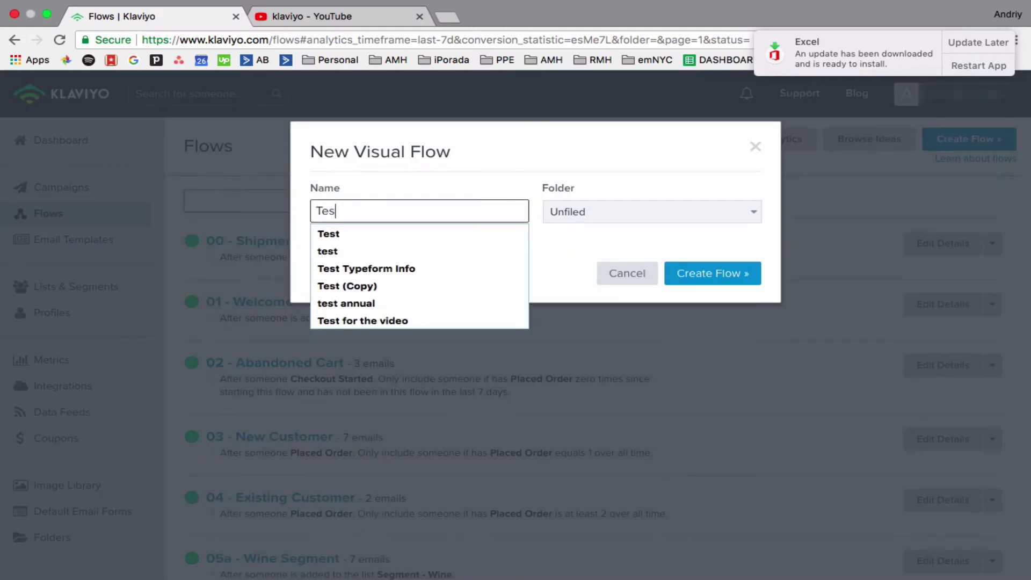
pyautogui.write('t for youtube')
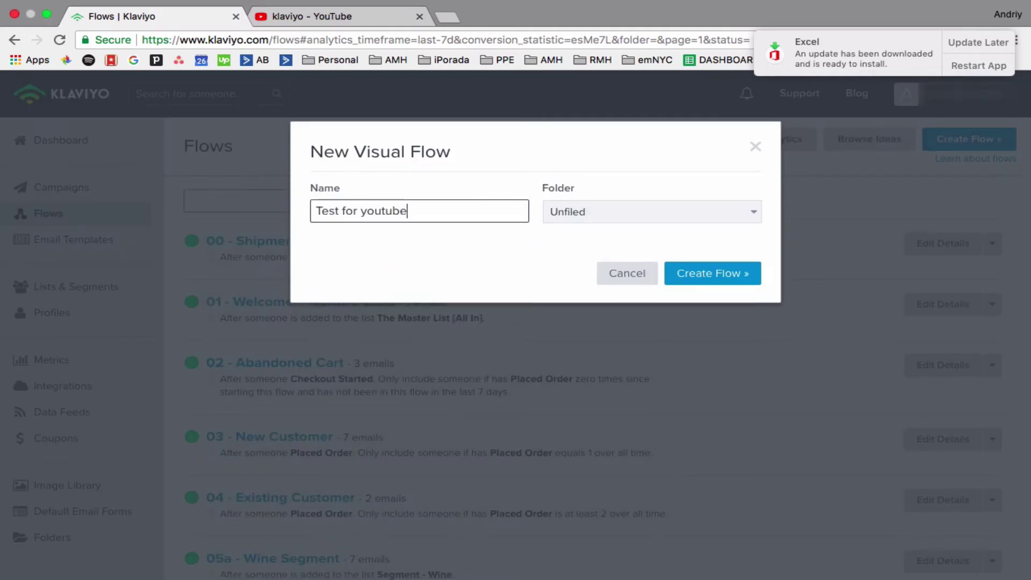
pyautogui.click(723, 267)
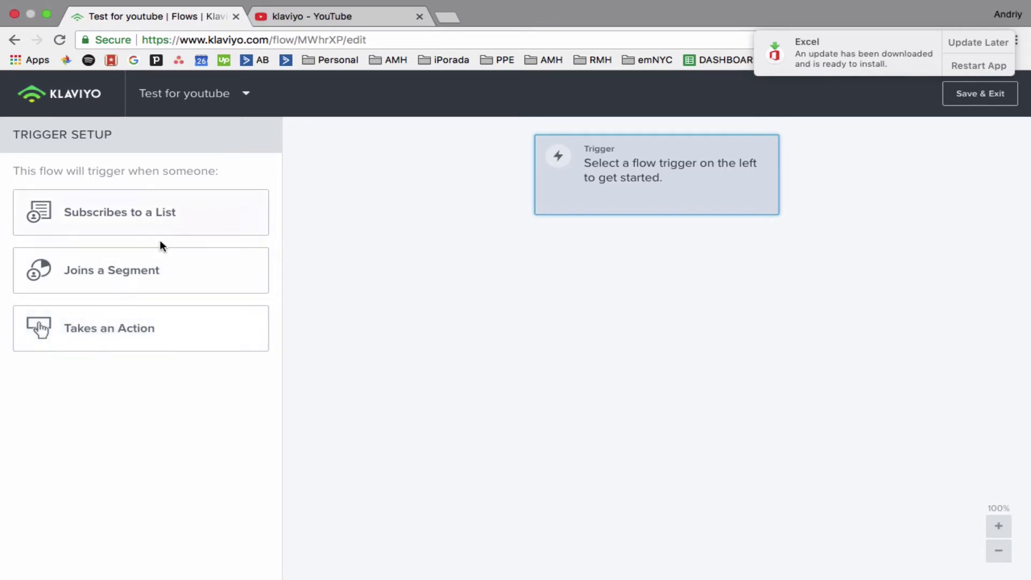
# Step: Set the flow to start on the Ordered Product action, found by searching 'prod'
pyautogui.click(131, 334)
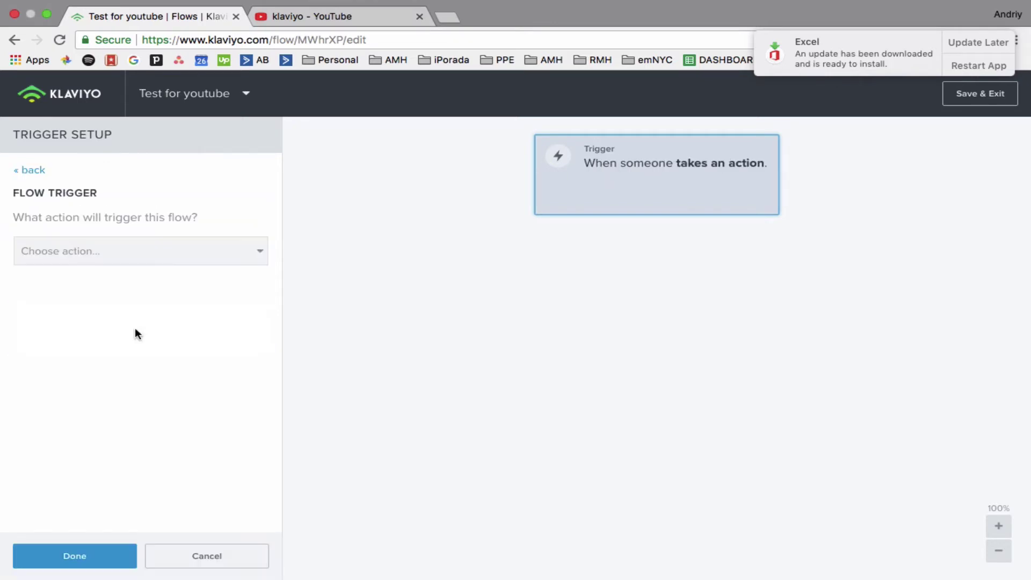
pyautogui.click(162, 249)
pyautogui.scroll(-5, 145, 360)
pyautogui.scroll(-3, 148, 364)
pyautogui.scroll(10, 147, 364)
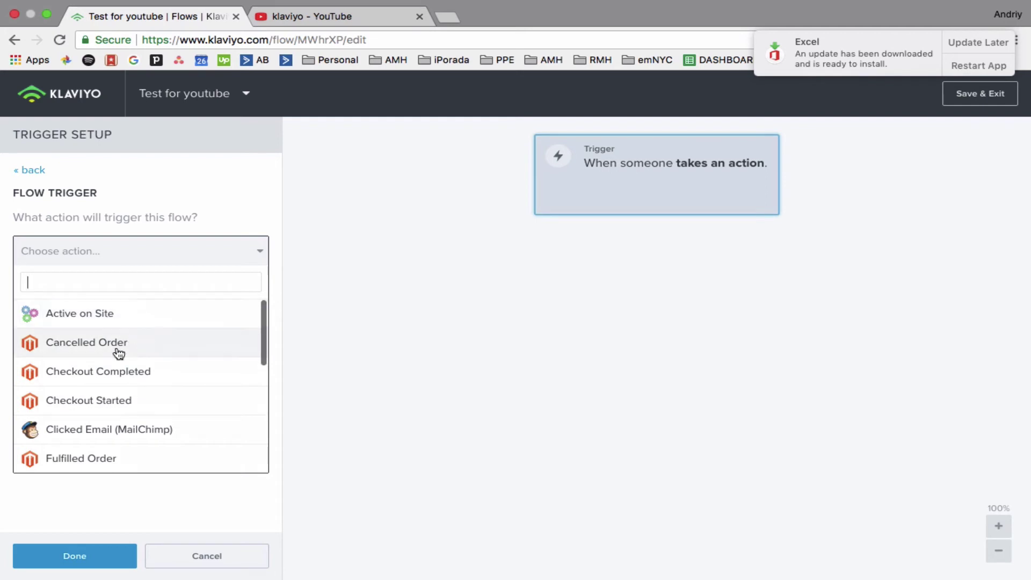
pyautogui.scroll(-1, 111, 357)
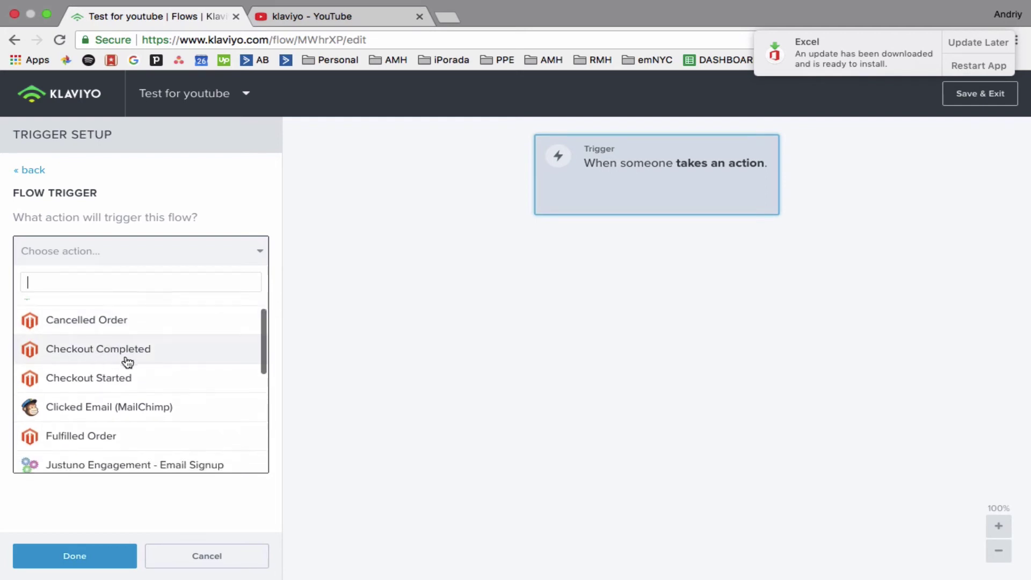
pyautogui.scroll(-1, 123, 360)
pyautogui.scroll(-1, 153, 358)
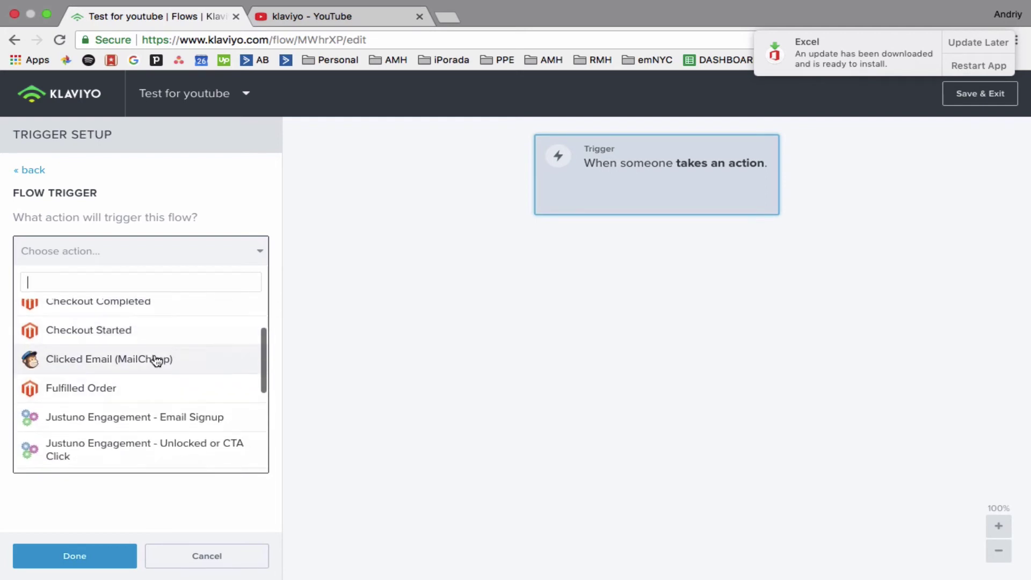
pyautogui.scroll(3, 156, 389)
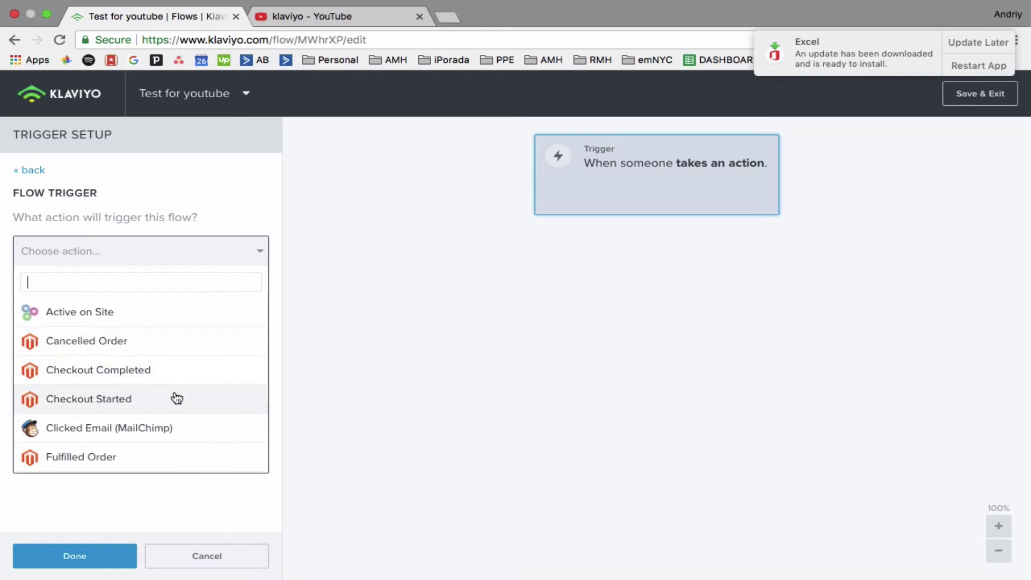
pyautogui.scroll(-2, 176, 397)
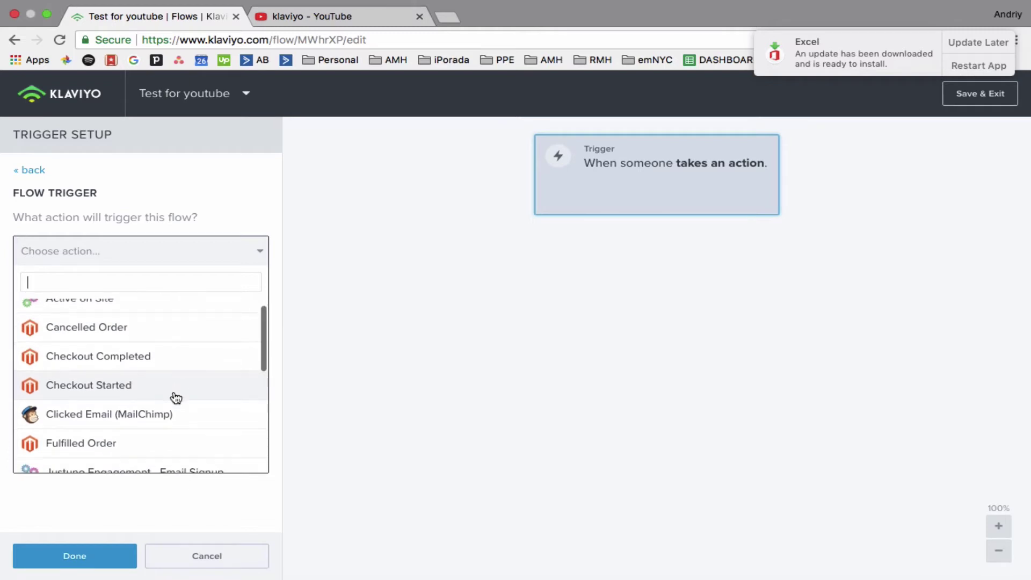
pyautogui.scroll(-3, 176, 397)
pyautogui.scroll(-2, 176, 398)
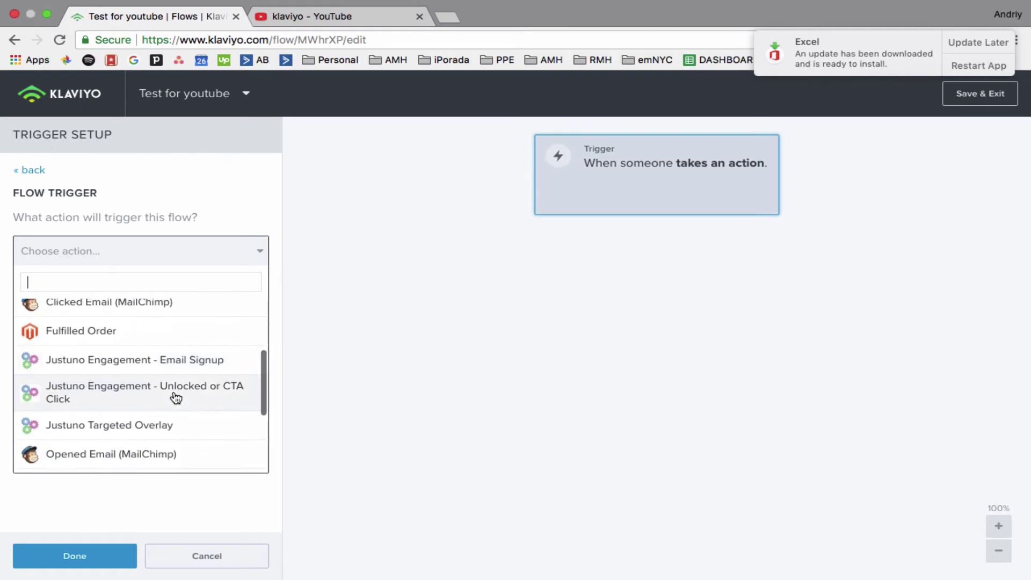
pyautogui.scroll(-2, 118, 428)
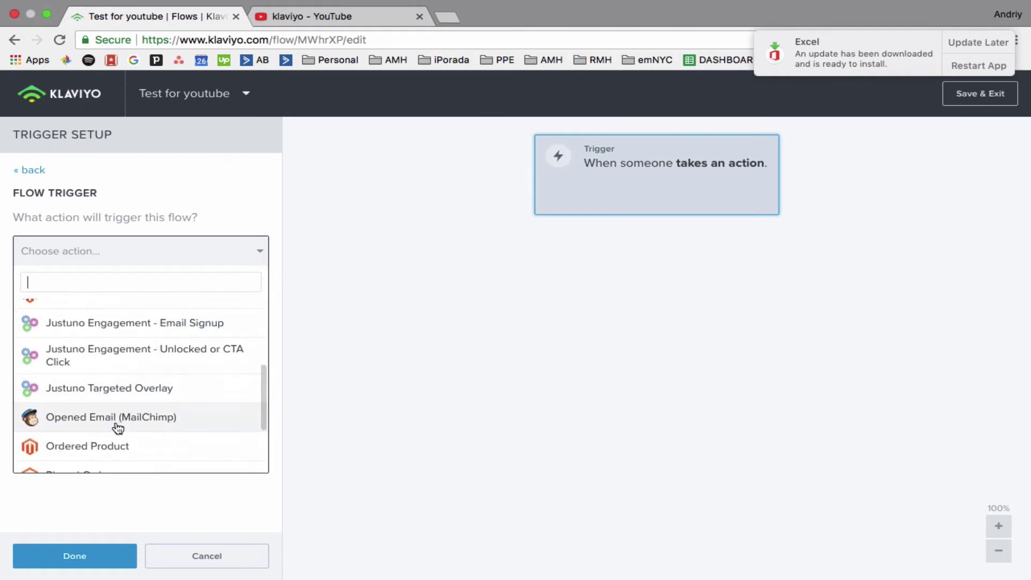
pyautogui.scroll(1, 46, 371)
pyautogui.scroll(1, 87, 356)
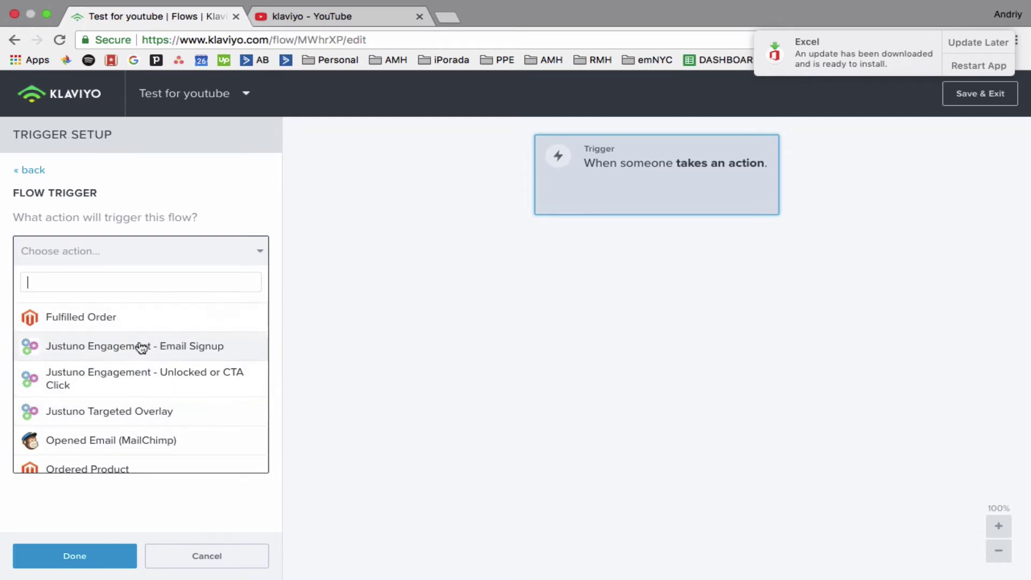
pyautogui.scroll(-4, 142, 387)
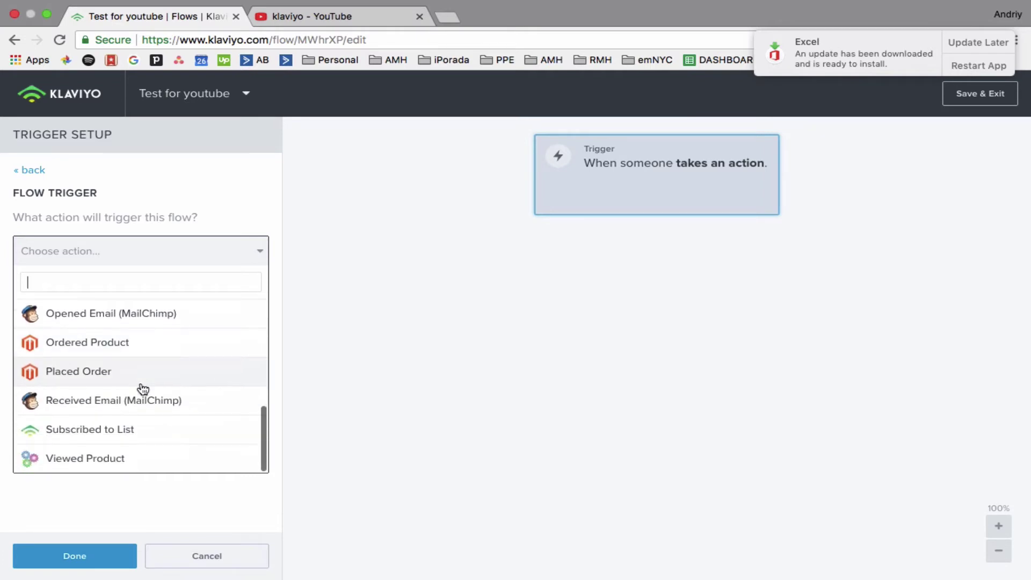
pyautogui.scroll(3, 142, 388)
pyautogui.scroll(5, 142, 388)
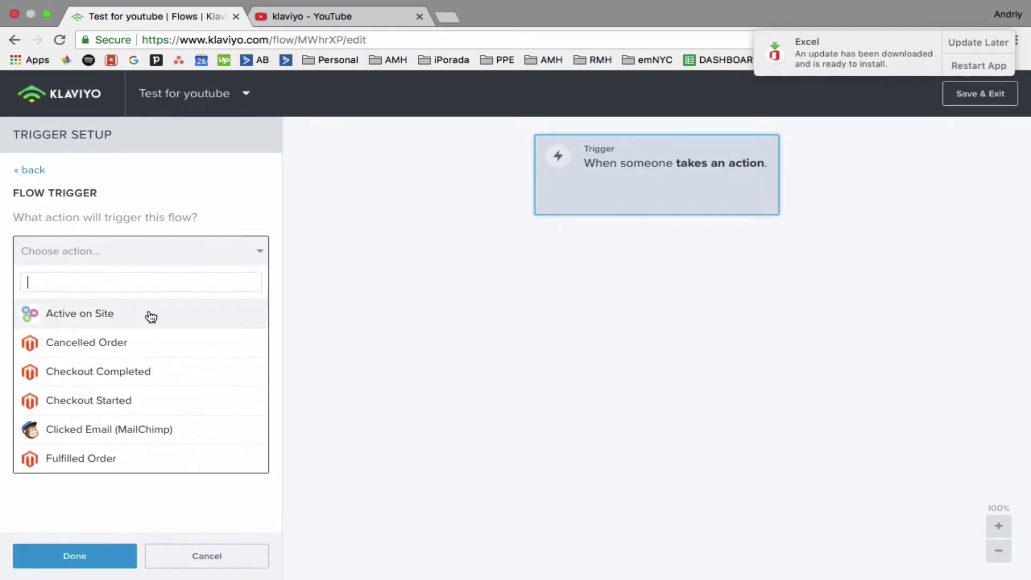
pyautogui.write('prod')
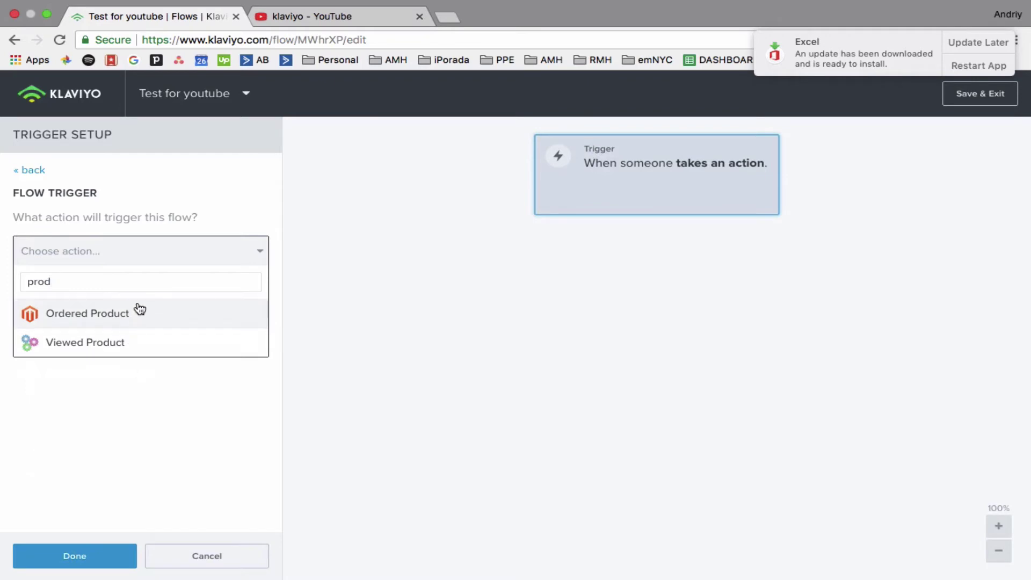
pyautogui.click(133, 308)
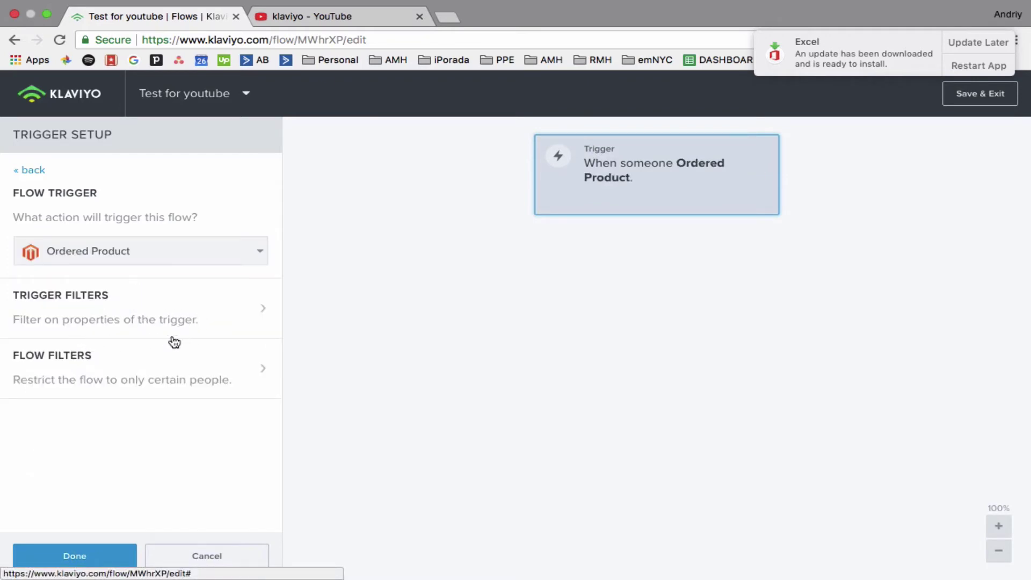
# Step: Add a trigger filter on the Price dimension
pyautogui.click(151, 307)
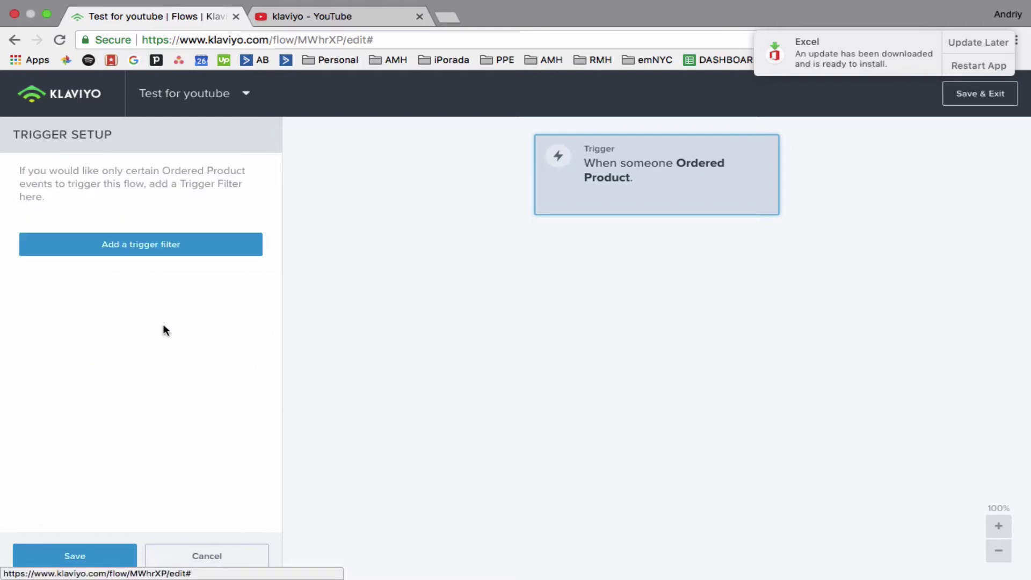
pyautogui.click(122, 248)
pyautogui.click(105, 237)
pyautogui.click(290, 398)
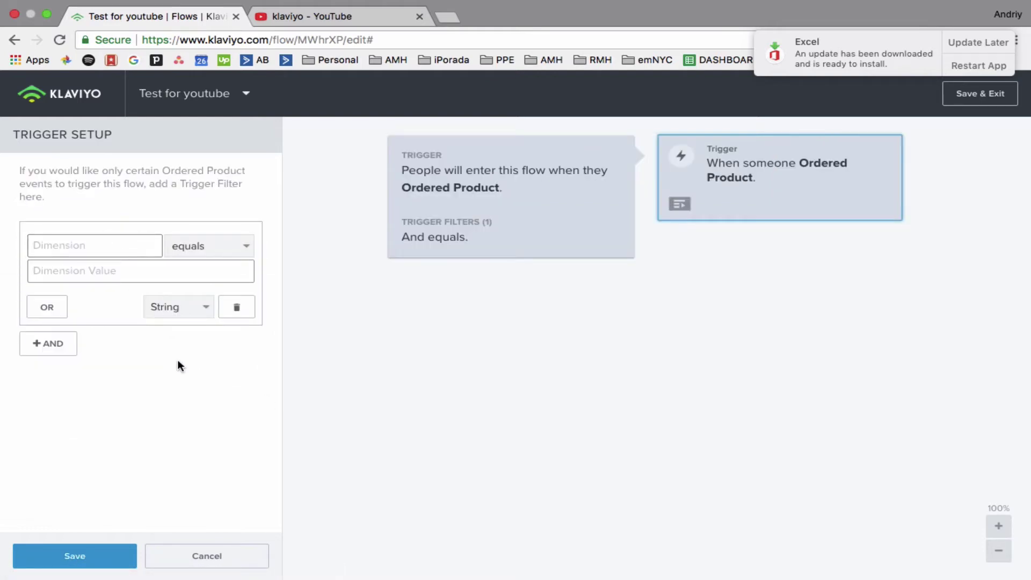
pyautogui.click(78, 255)
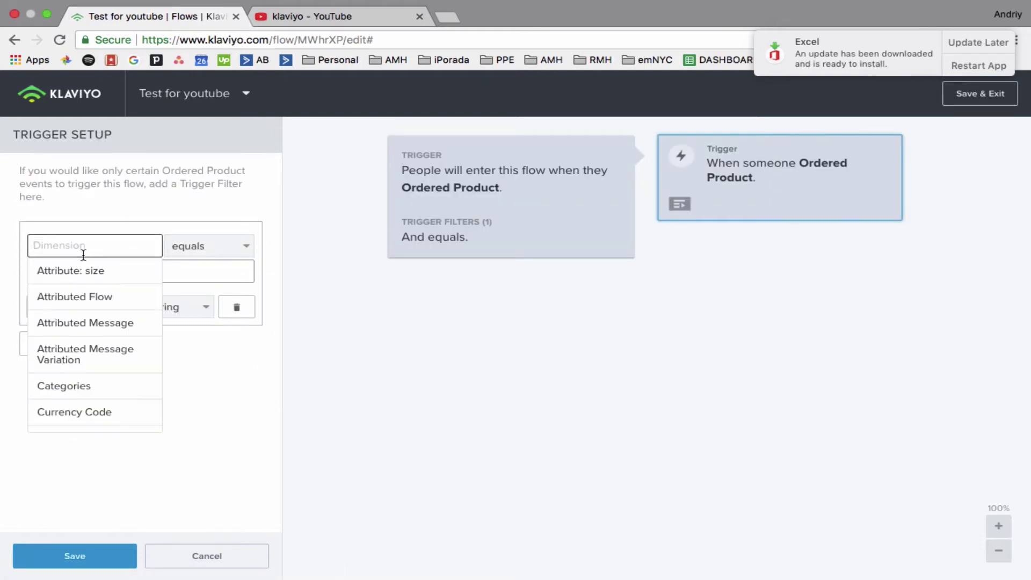
pyautogui.scroll(-3, 134, 325)
pyautogui.scroll(-5, 137, 328)
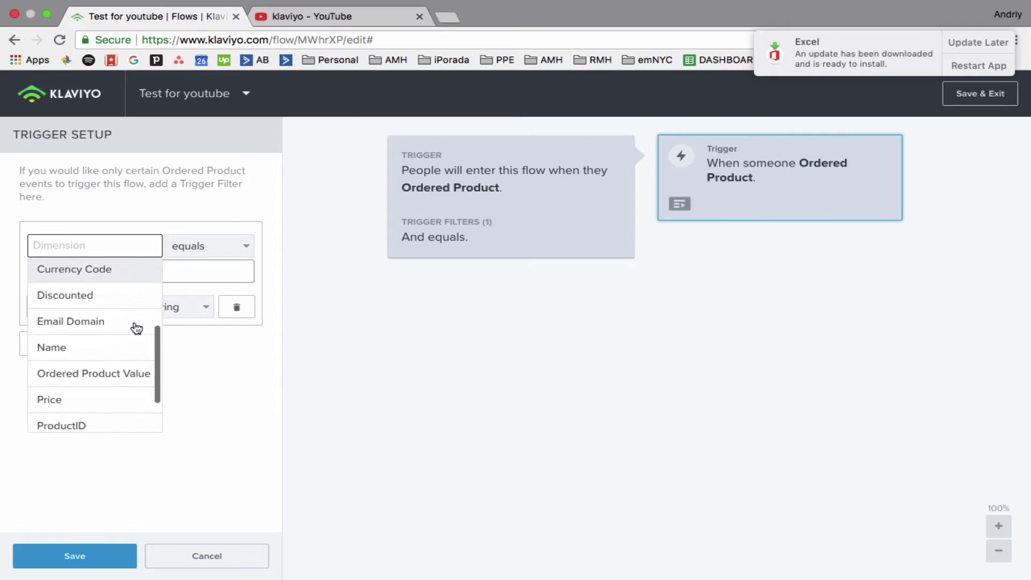
pyautogui.click(129, 341)
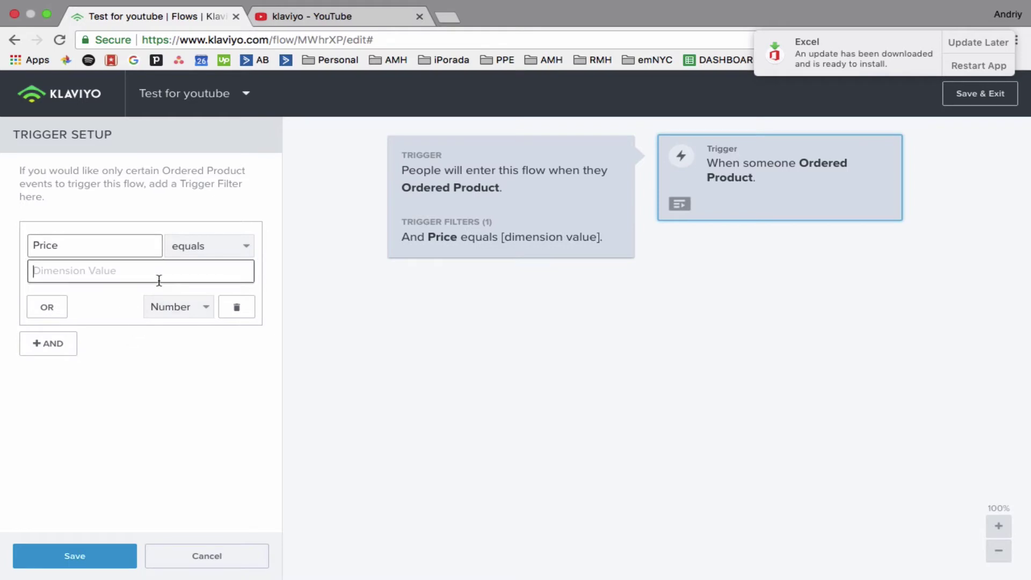
# Step: Make the Price filter 'is greater than' 106.99 and save it
pyautogui.click(223, 246)
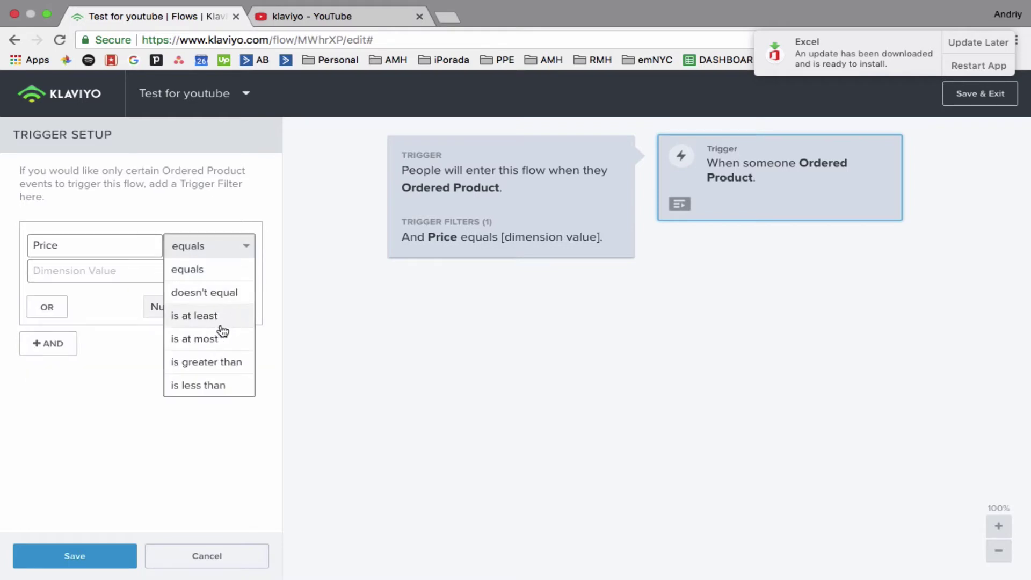
pyautogui.click(214, 361)
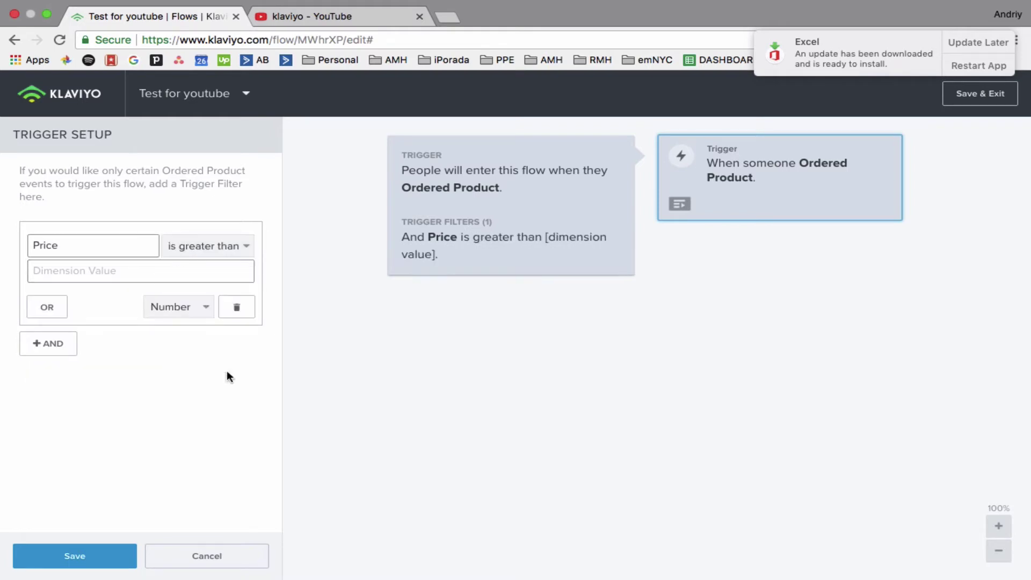
pyautogui.click(211, 272)
pyautogui.scroll(-10, 129, 397)
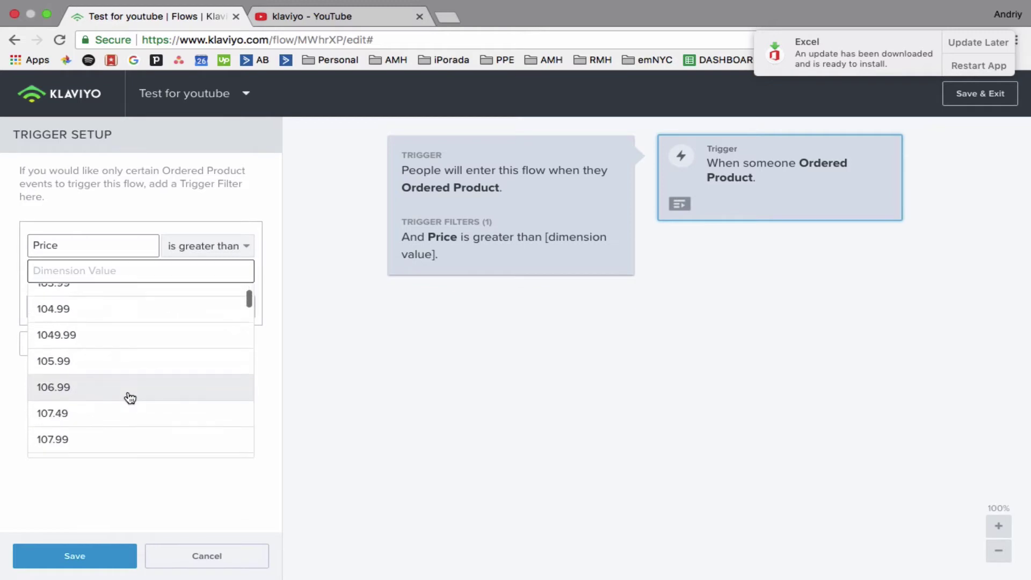
pyautogui.click(130, 397)
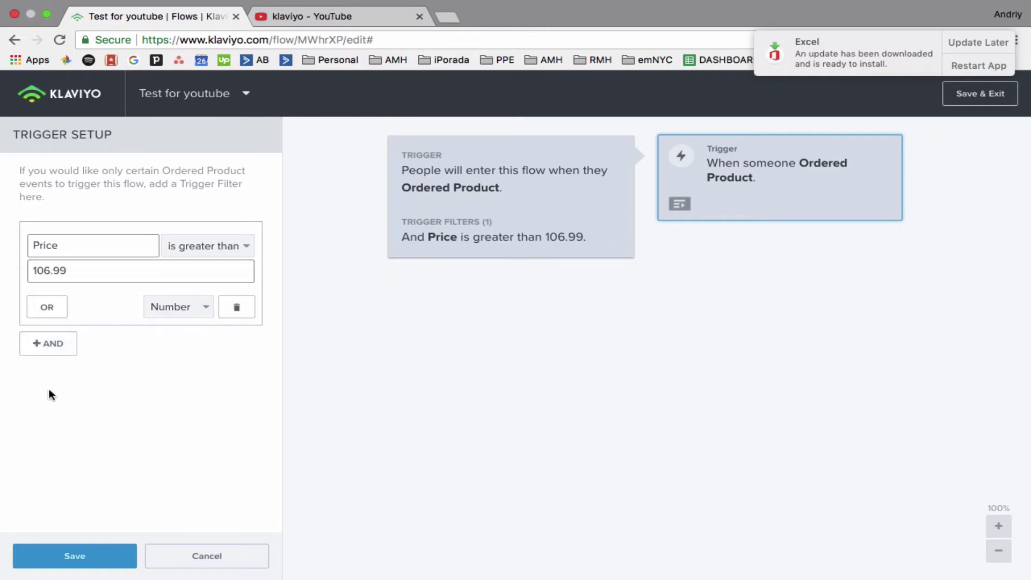
pyautogui.click(83, 557)
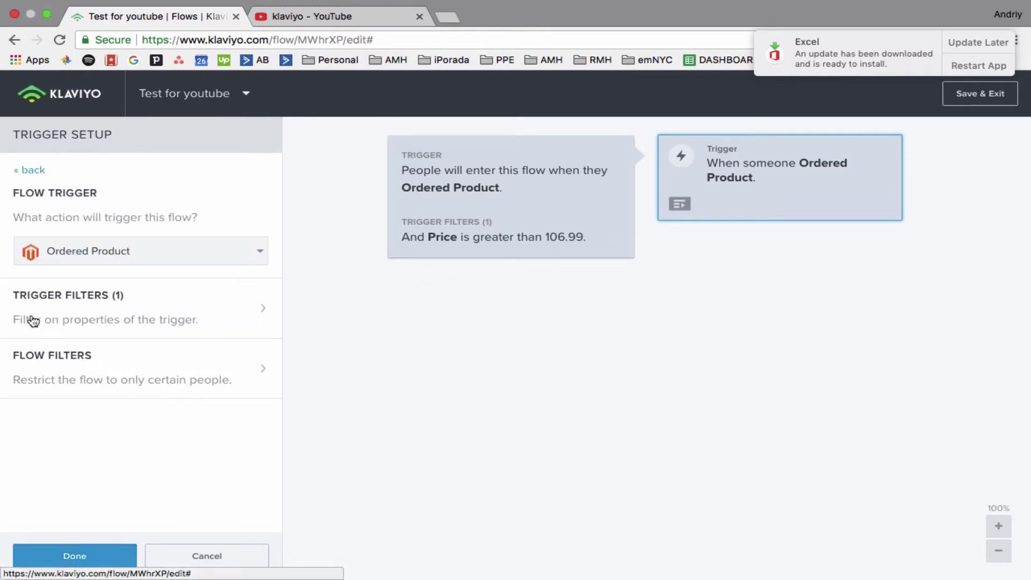
# Step: Add a flow filter including only people who have not been in this flow over all time
pyautogui.click(88, 383)
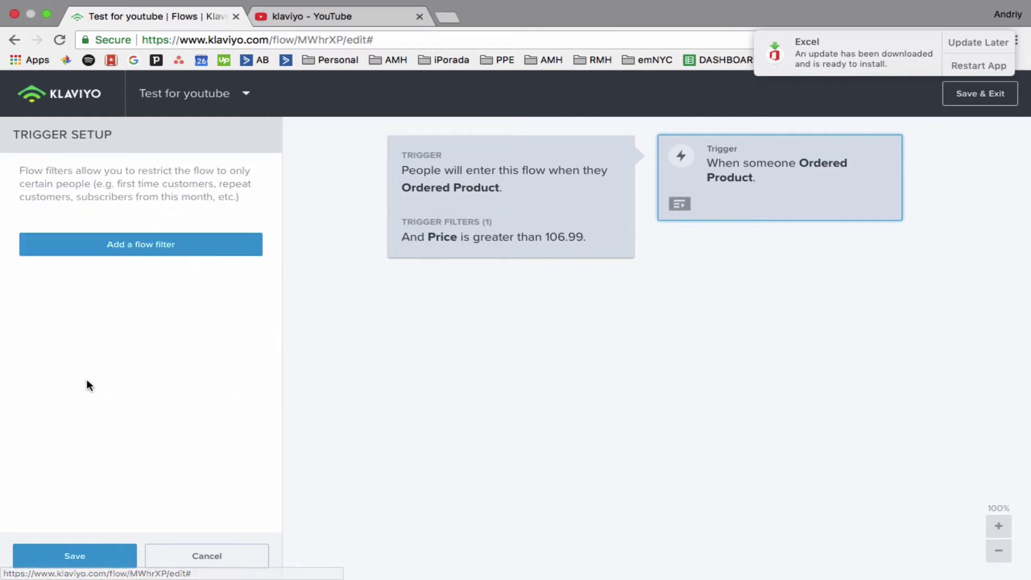
pyautogui.click(161, 250)
pyautogui.click(168, 239)
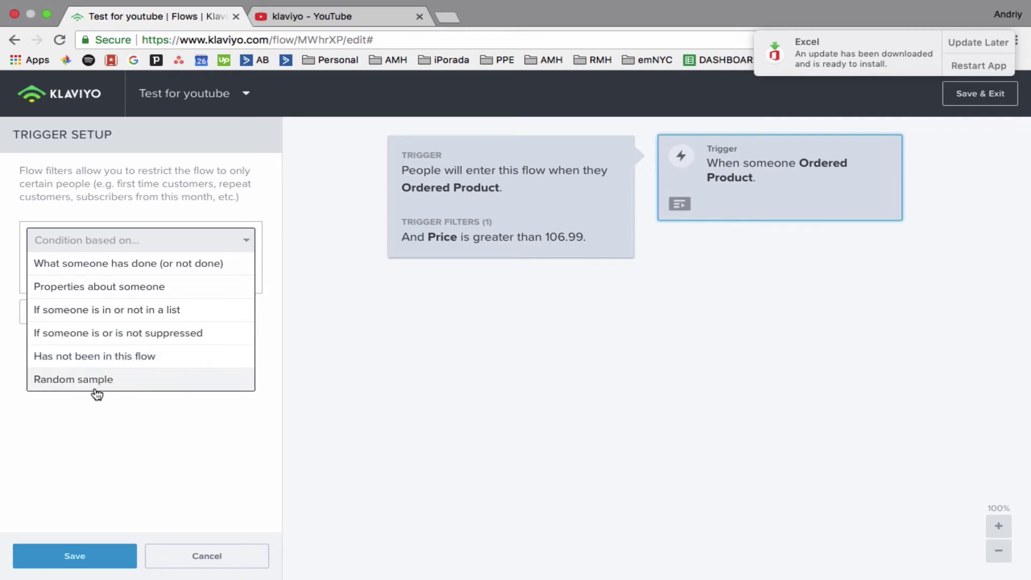
pyautogui.click(134, 361)
pyautogui.click(72, 546)
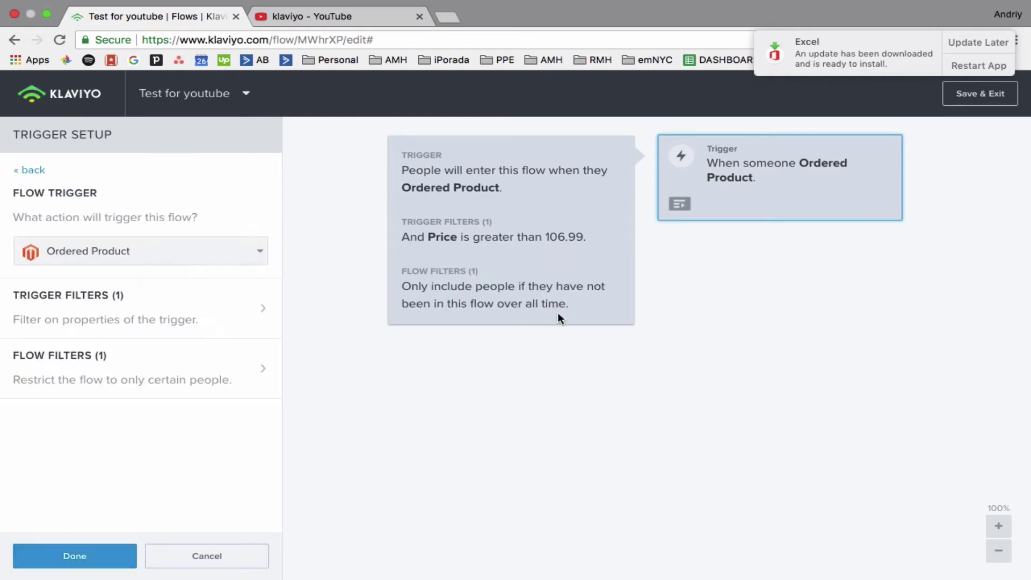
# Step: Finish the trigger setup and return to the flow builder
pyautogui.click(80, 562)
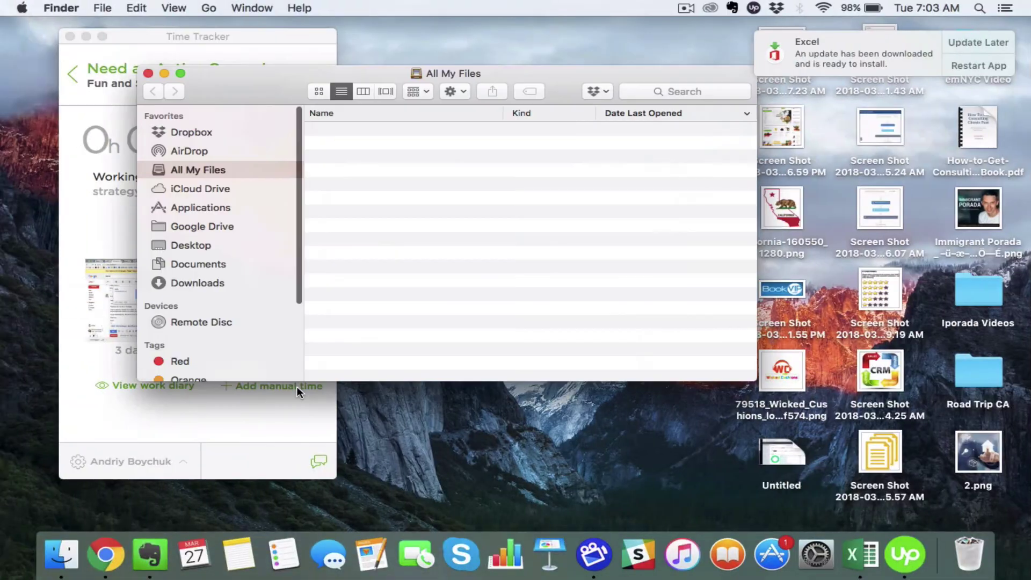
pyautogui.press('super+Tab')
pyautogui.click(76, 558)
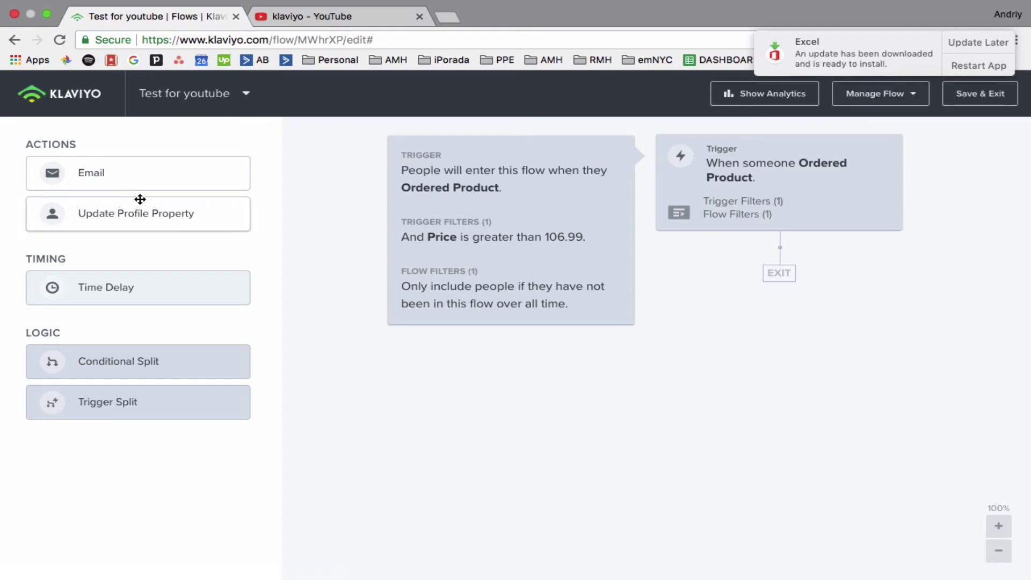
# Step: Drag an Email action below the Ordered Product trigger to create Email #1
pyautogui.moveTo(105, 168); pyautogui.dragTo(781, 276)
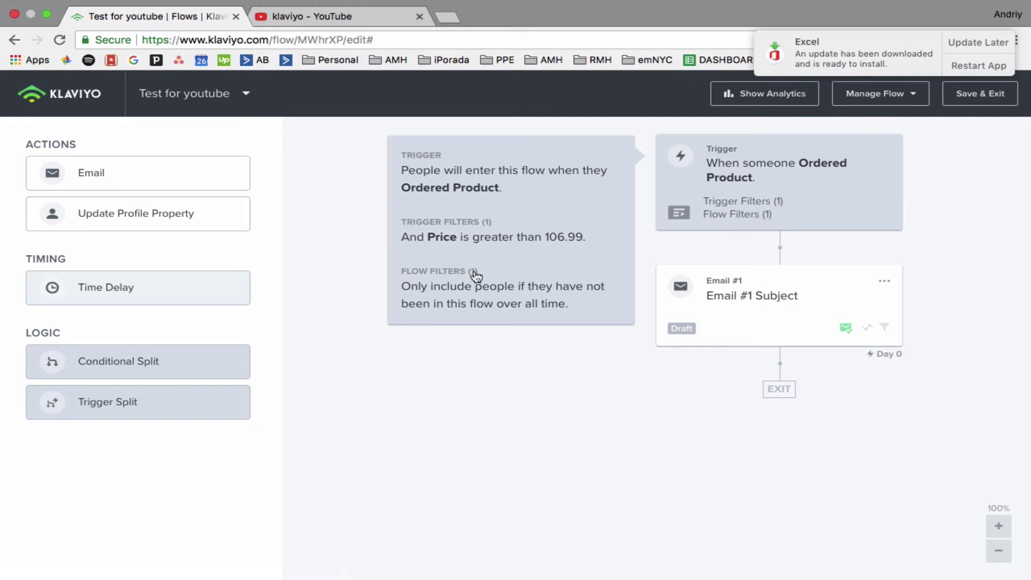
# Step: Insert a Time Delay above Email #1 and try a 4-hour, 40-minute amount
pyautogui.moveTo(184, 292); pyautogui.dragTo(778, 267)
pyautogui.click(41, 201)
pyautogui.doubleClick(41, 201)
pyautogui.write('4')
pyautogui.click(112, 213)
pyautogui.click(132, 250)
pyautogui.moveTo(62, 257); pyautogui.dragTo(7, 264)
pyautogui.write('40')
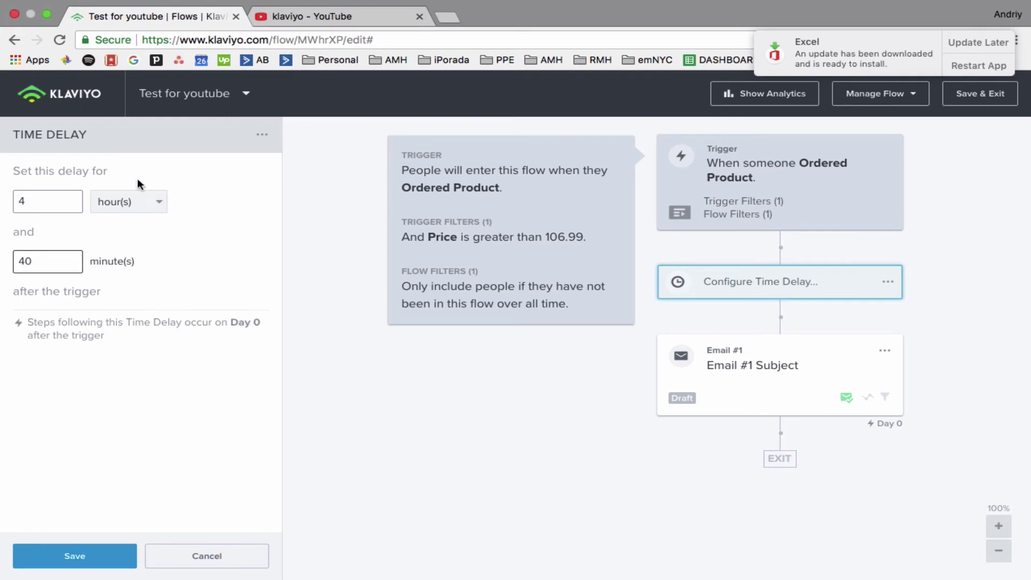
pyautogui.click(53, 202)
pyautogui.click(53, 262)
pyautogui.press('BackSpace')
# Step: Set the delay to 1 day, allowed only Monday to Friday, and save it
pyautogui.click(31, 209)
pyautogui.write('1')
pyautogui.click(127, 203)
pyautogui.click(127, 227)
pyautogui.click(64, 271)
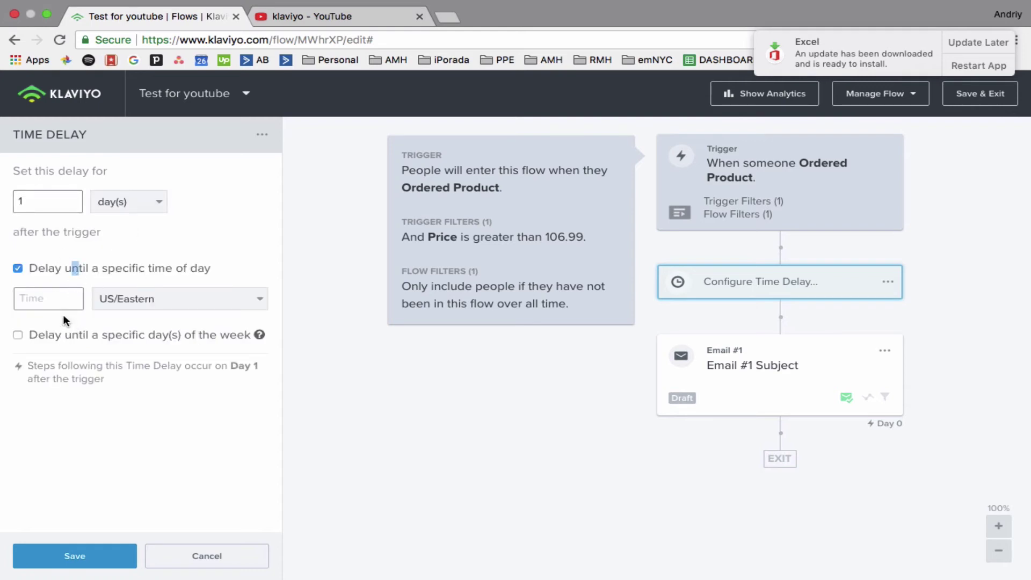
pyautogui.click(20, 270)
pyautogui.click(36, 295)
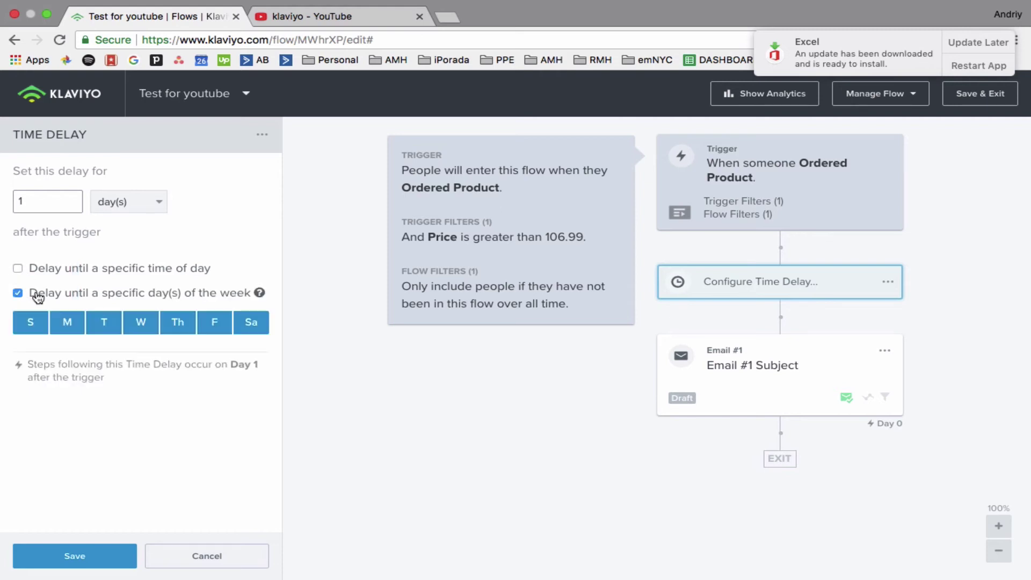
pyautogui.click(33, 325)
pyautogui.click(251, 323)
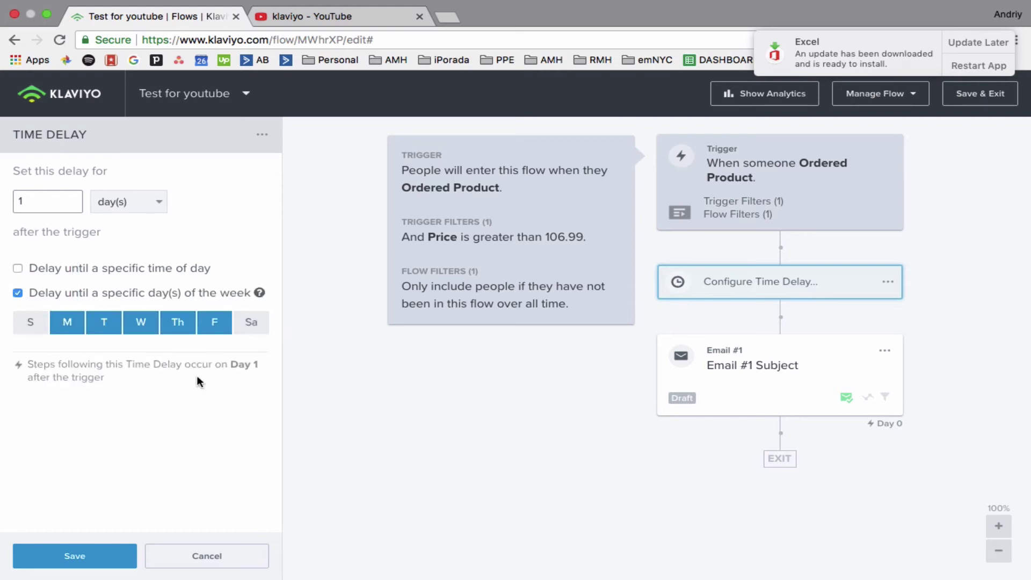
pyautogui.click(107, 548)
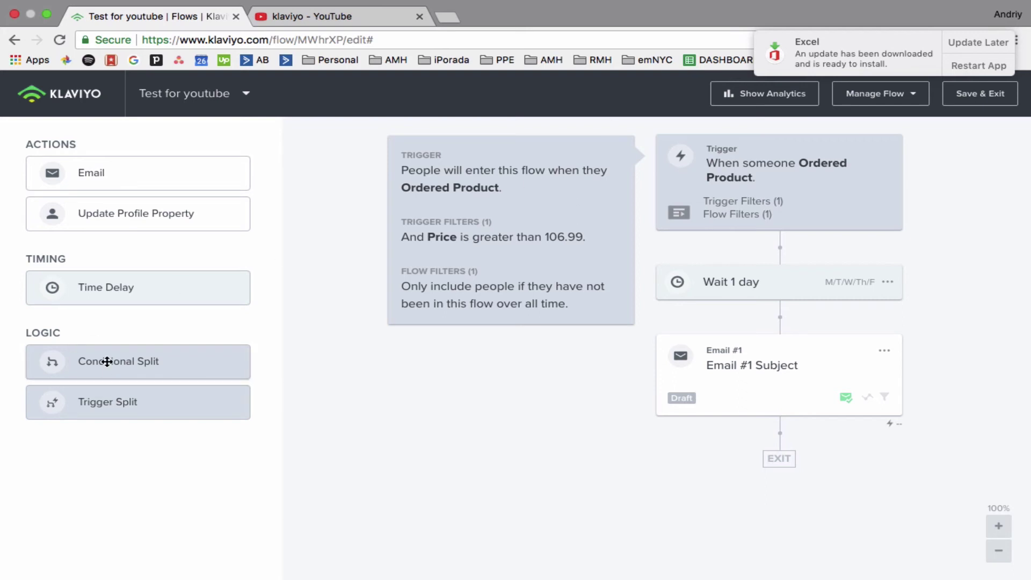
# Step: Add a Conditional Split after Email #1, cancelling its settings when Save requires a condition
pyautogui.moveTo(105, 361); pyautogui.dragTo(775, 433)
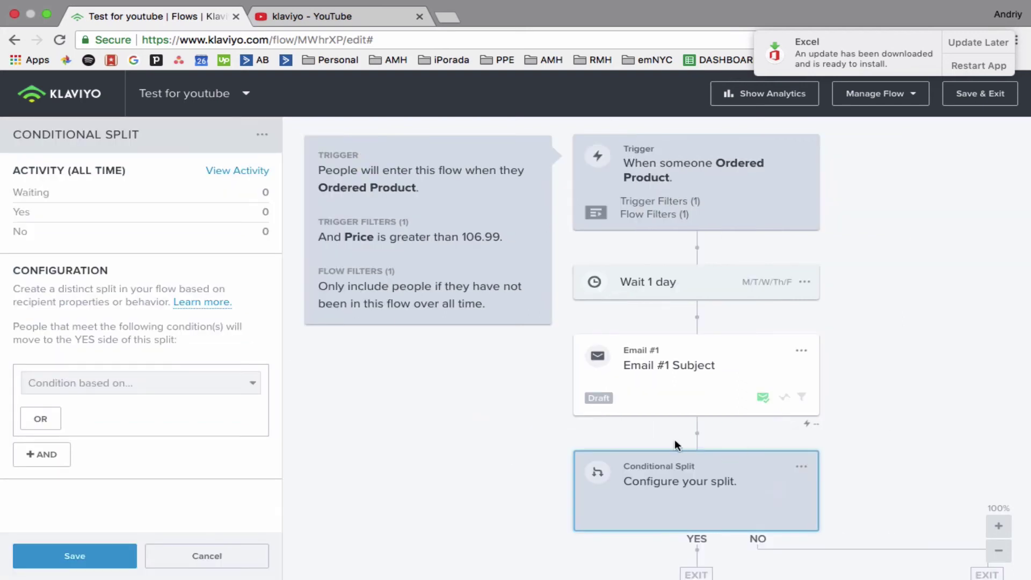
pyautogui.click(666, 371)
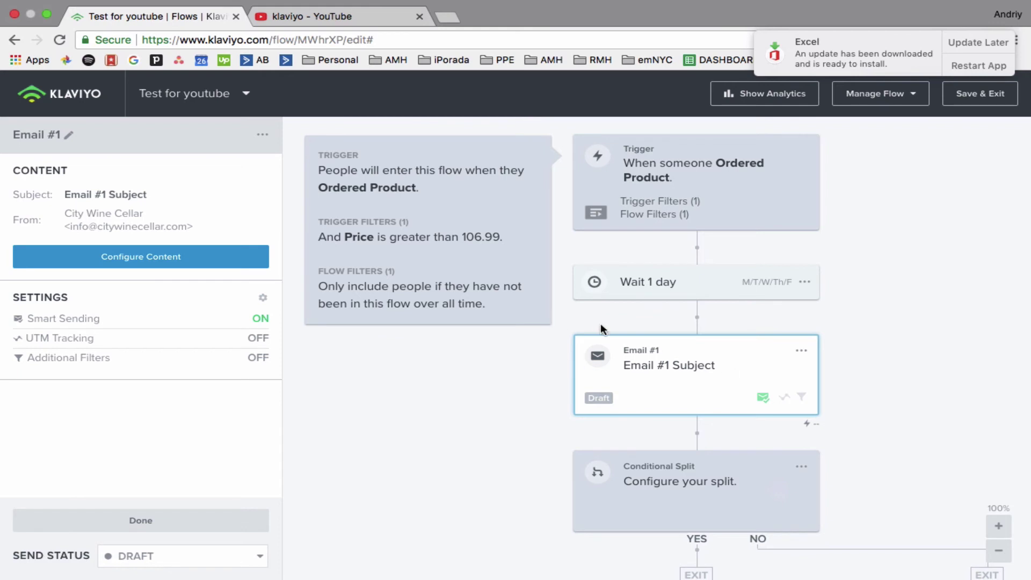
pyautogui.click(706, 454)
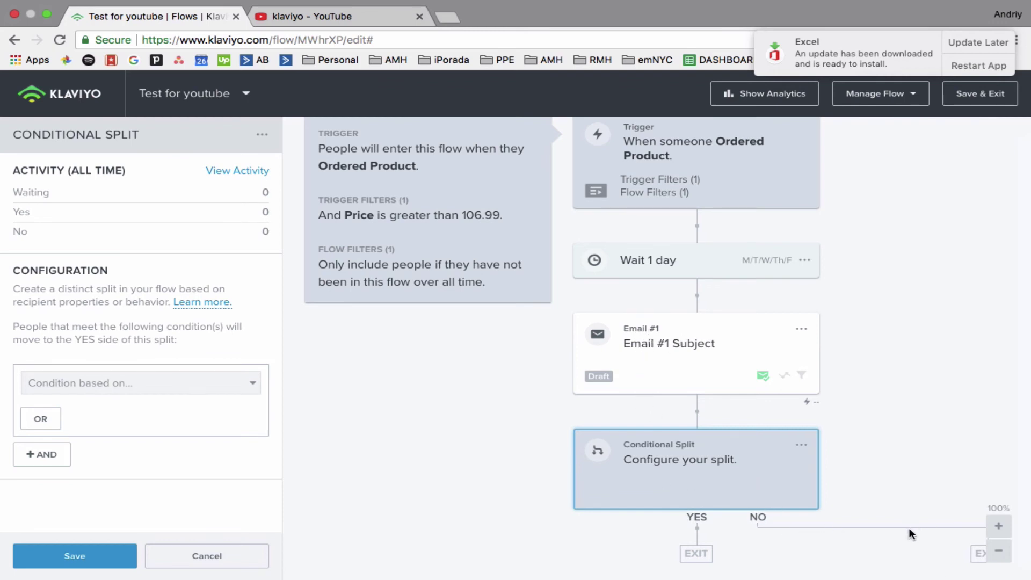
pyautogui.scroll(1, 702, 411)
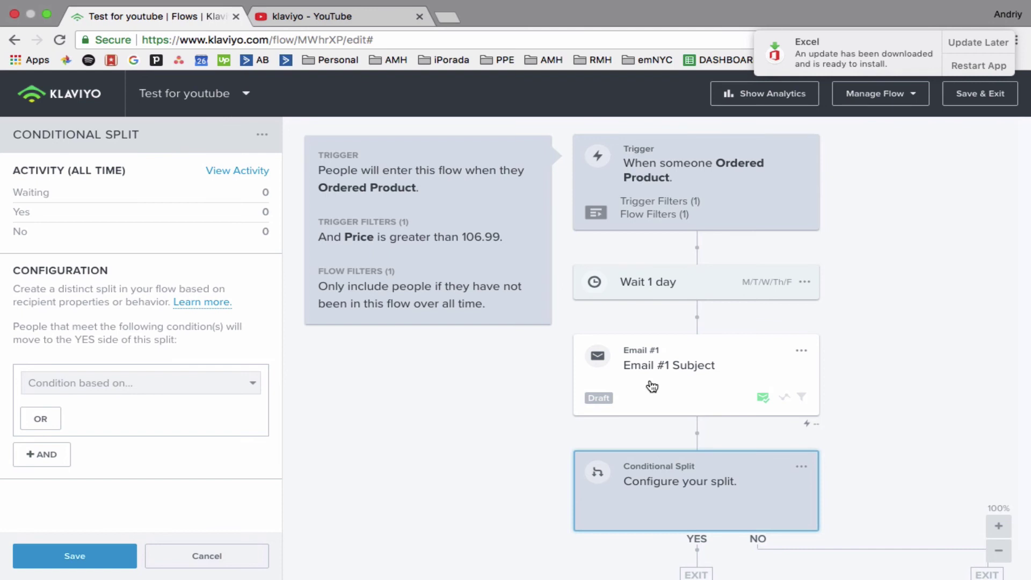
pyautogui.scroll(-1, 504, 504)
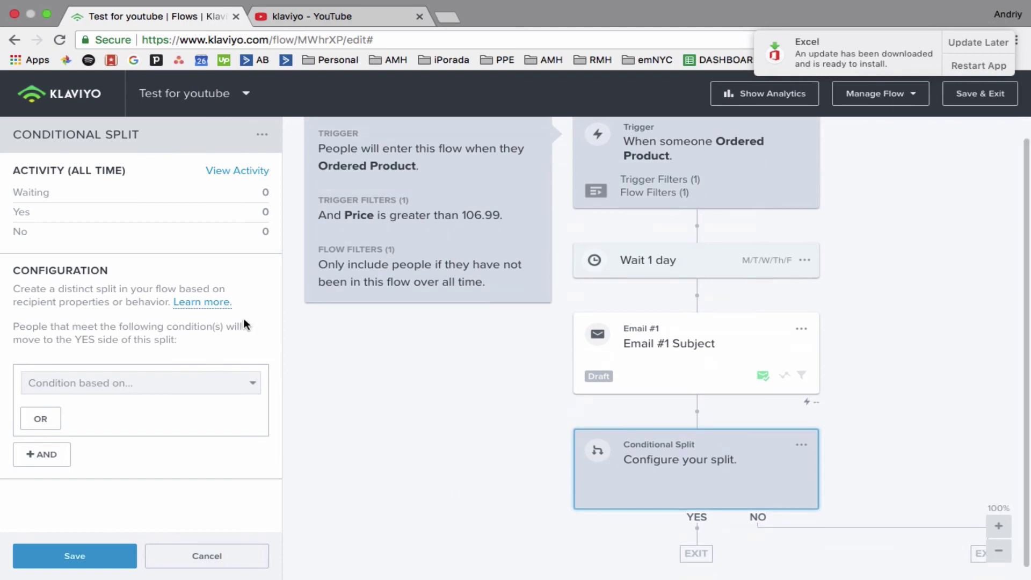
pyautogui.click(114, 553)
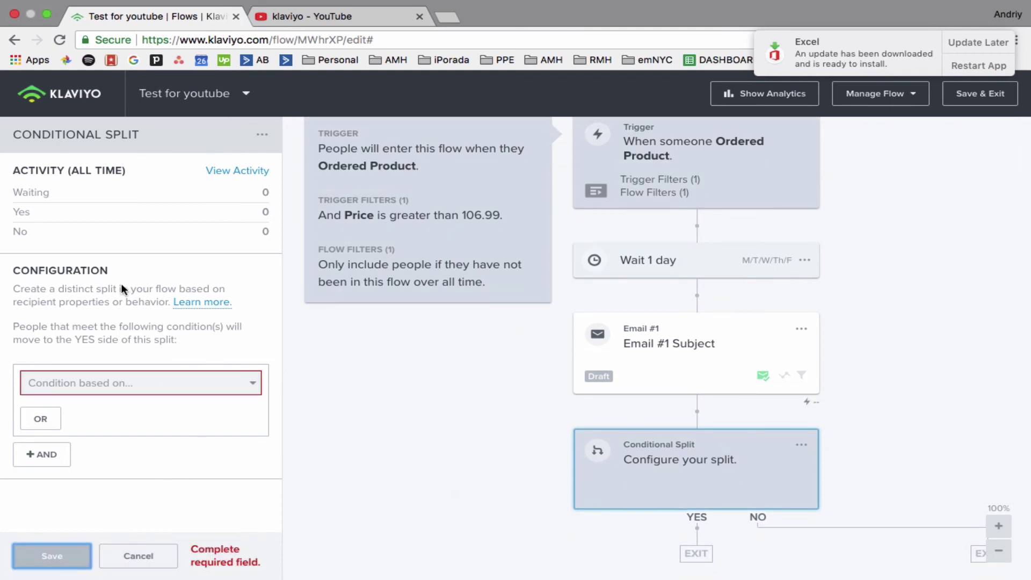
pyautogui.click(151, 563)
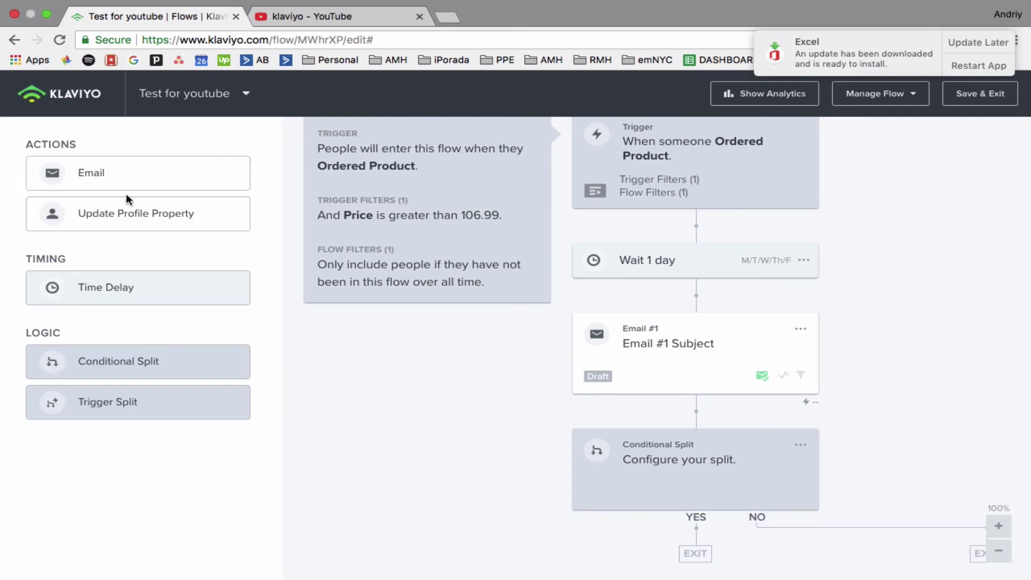
# Step: Insert an Update Profile Property step after Email #1 and review its property action and value type options
pyautogui.moveTo(115, 212); pyautogui.dragTo(696, 465)
pyautogui.click(215, 289)
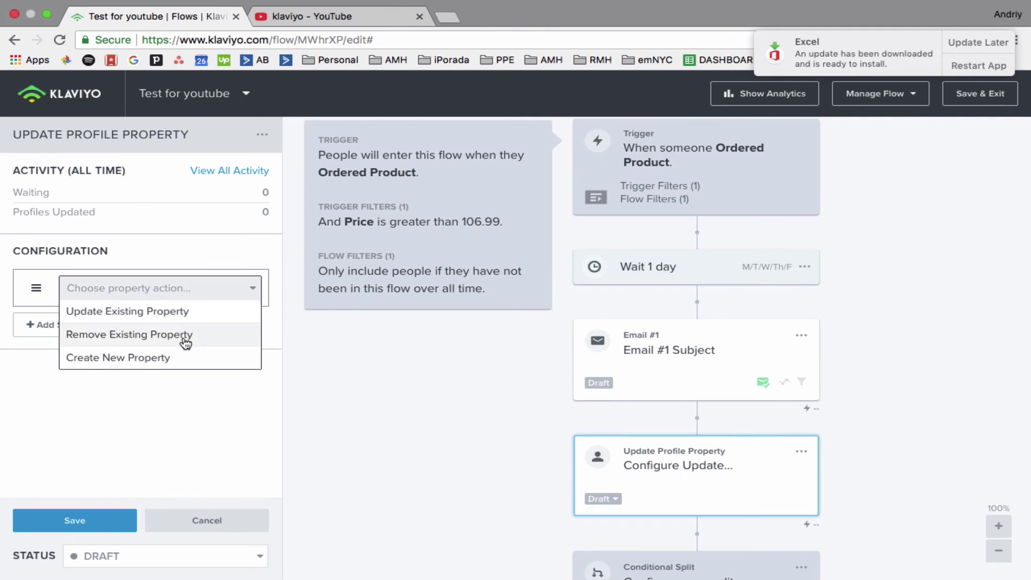
pyautogui.click(191, 364)
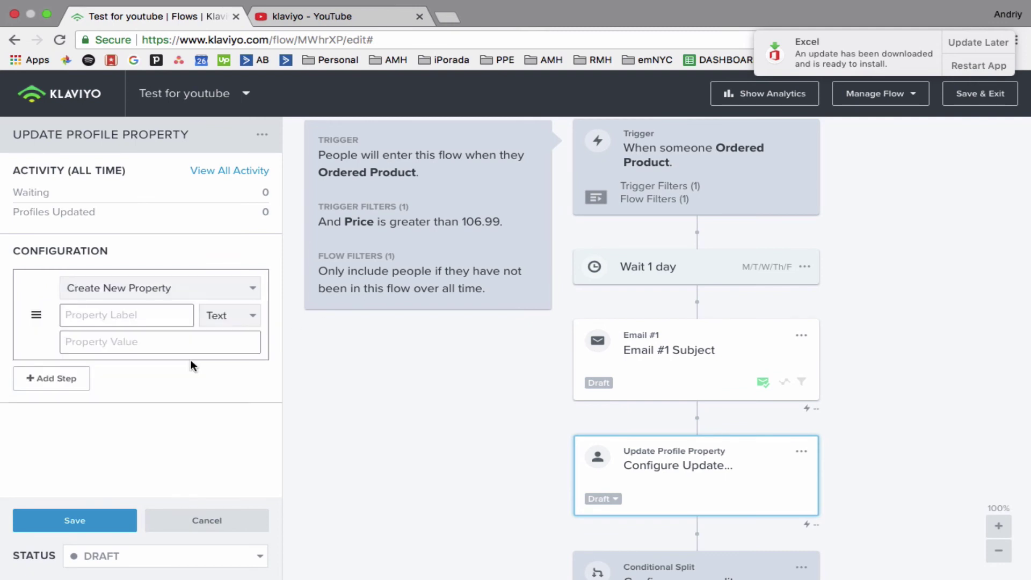
pyautogui.click(196, 290)
pyautogui.click(195, 358)
pyautogui.click(219, 320)
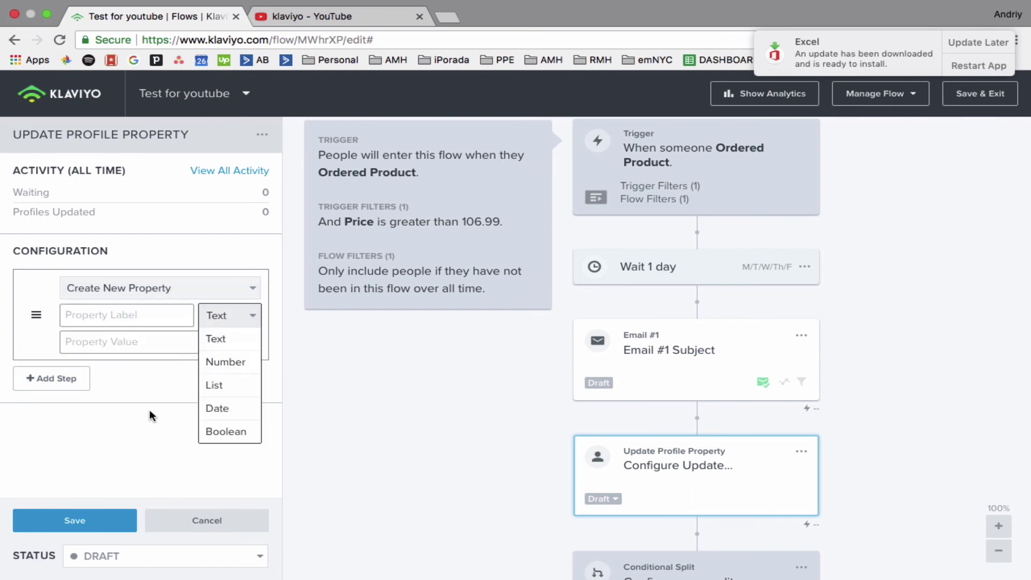
pyautogui.click(169, 309)
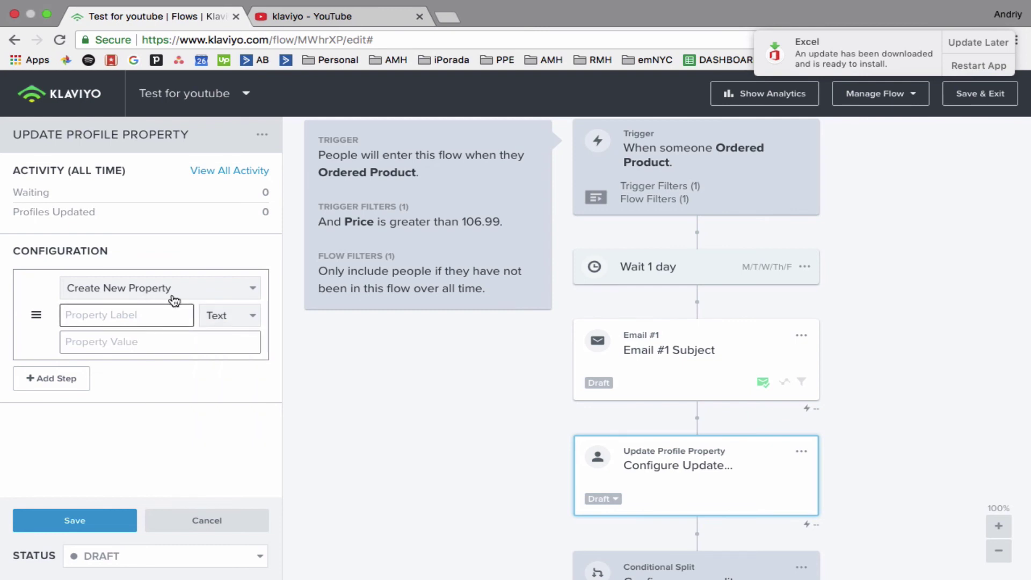
pyautogui.click(183, 292)
pyautogui.click(205, 399)
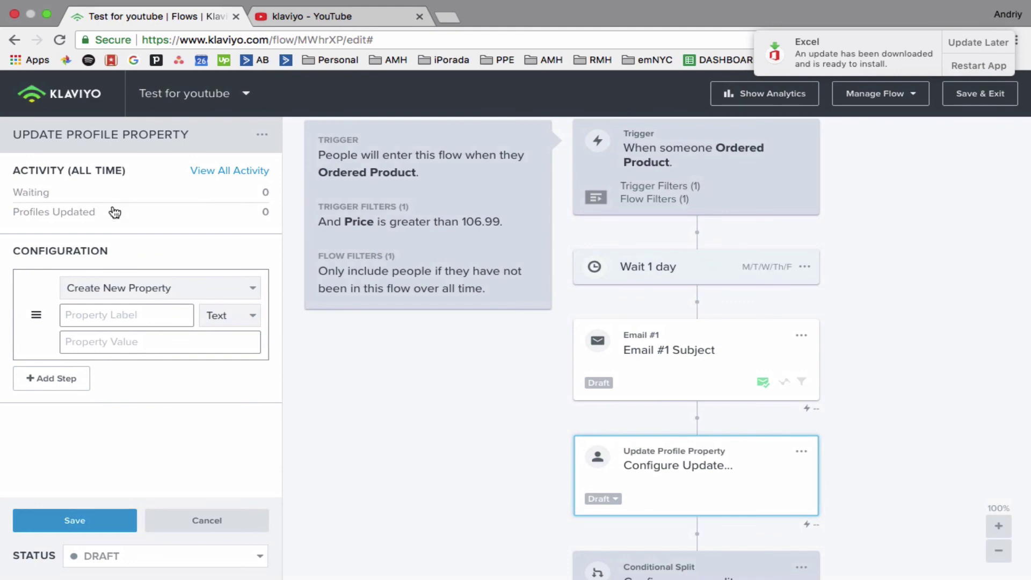
# Step: Browse the existing profile properties, then switch back to Create New Property
pyautogui.click(202, 290)
pyautogui.click(129, 315)
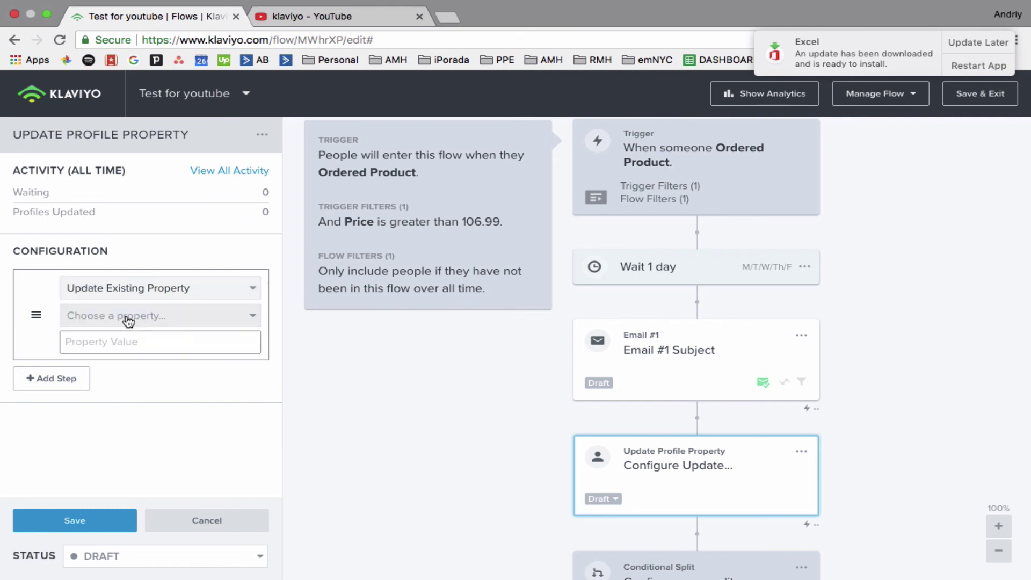
pyautogui.click(142, 320)
pyautogui.scroll(-3, 156, 461)
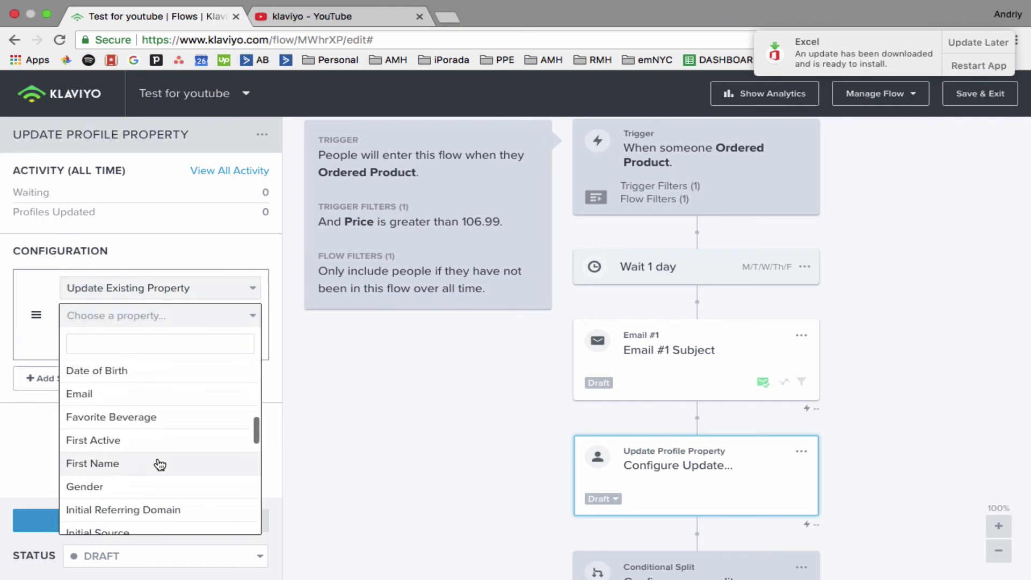
pyautogui.click(29, 448)
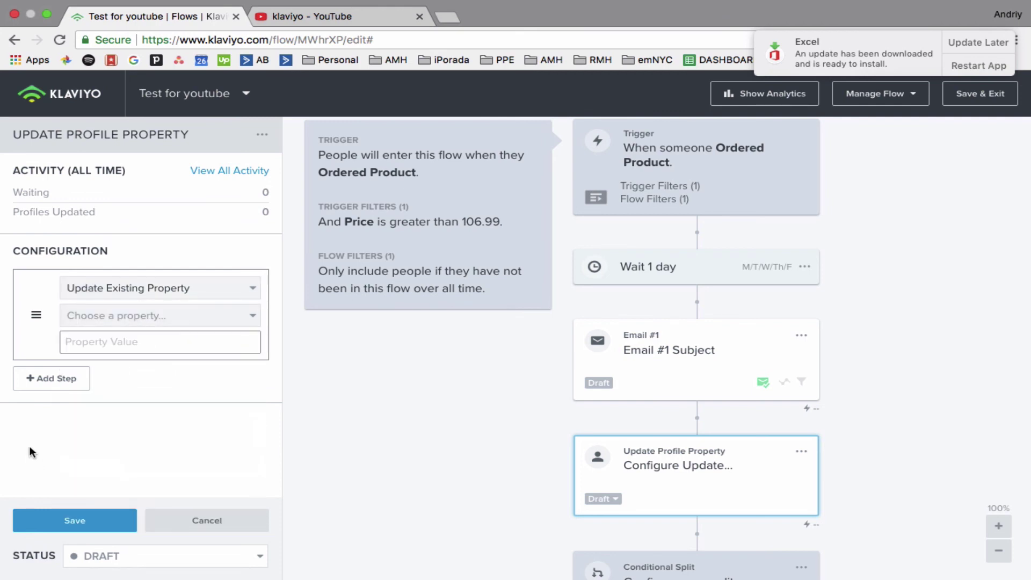
pyautogui.click(172, 295)
pyautogui.click(157, 358)
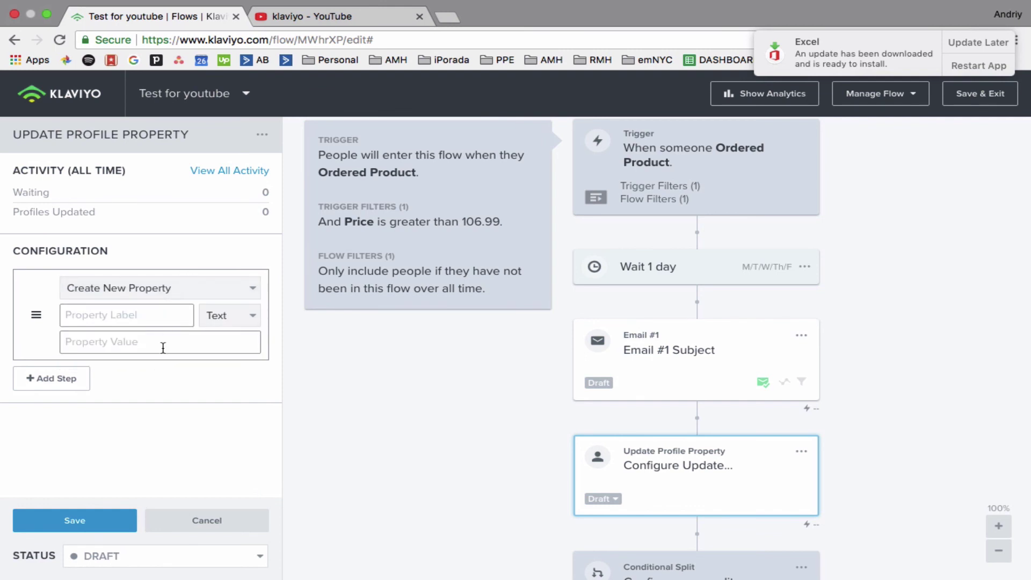
# Step: Close the property step without saving, then reopen the Update Profile Property node's configuration
pyautogui.click(210, 519)
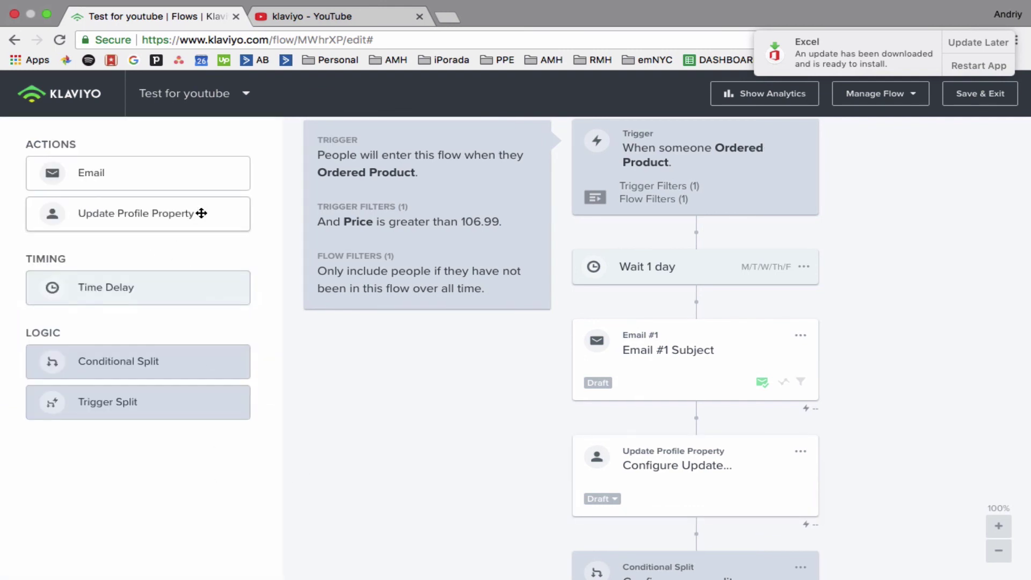
pyautogui.scroll(-3, 717, 425)
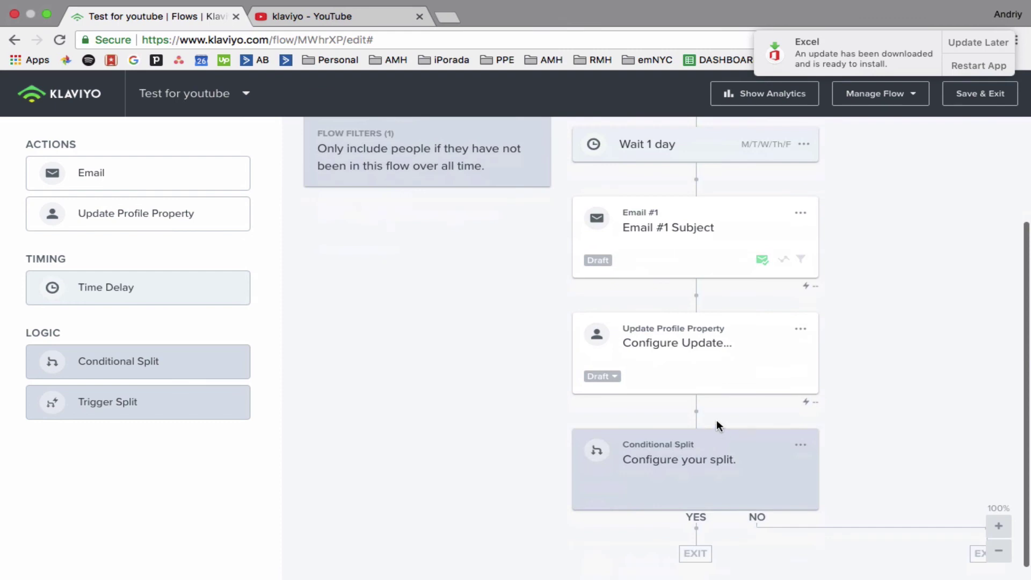
pyautogui.click(674, 325)
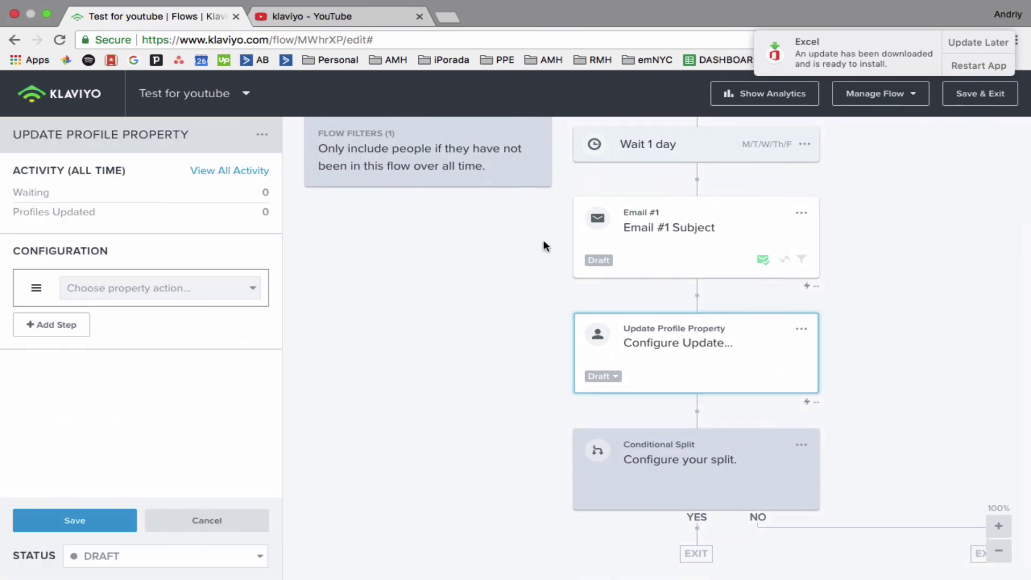
pyautogui.scroll(3, 556, 257)
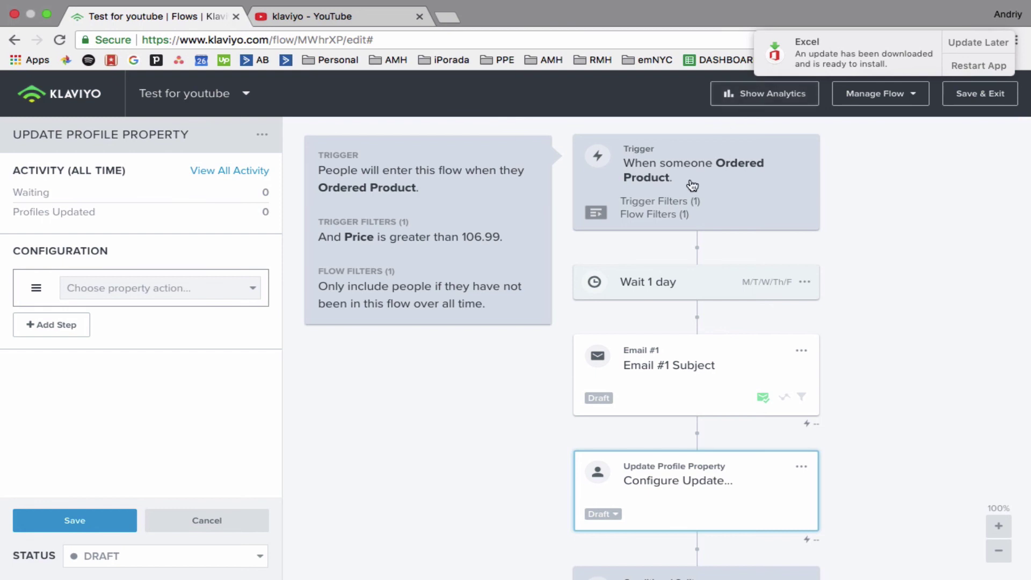
pyautogui.scroll(-2, 679, 515)
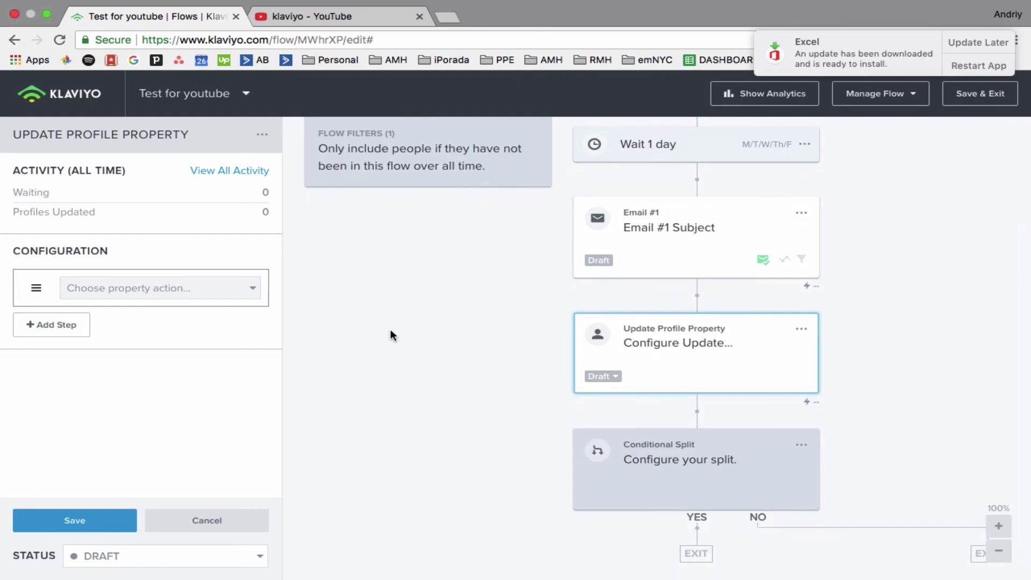
pyautogui.scroll(3, 528, 375)
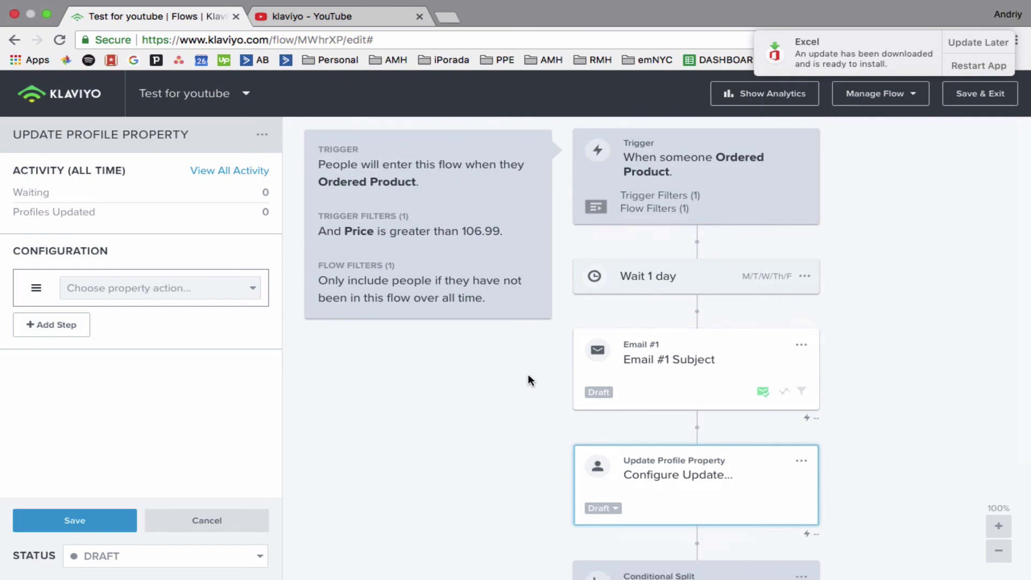
pyautogui.scroll(-2, 528, 378)
pyautogui.scroll(3, 529, 379)
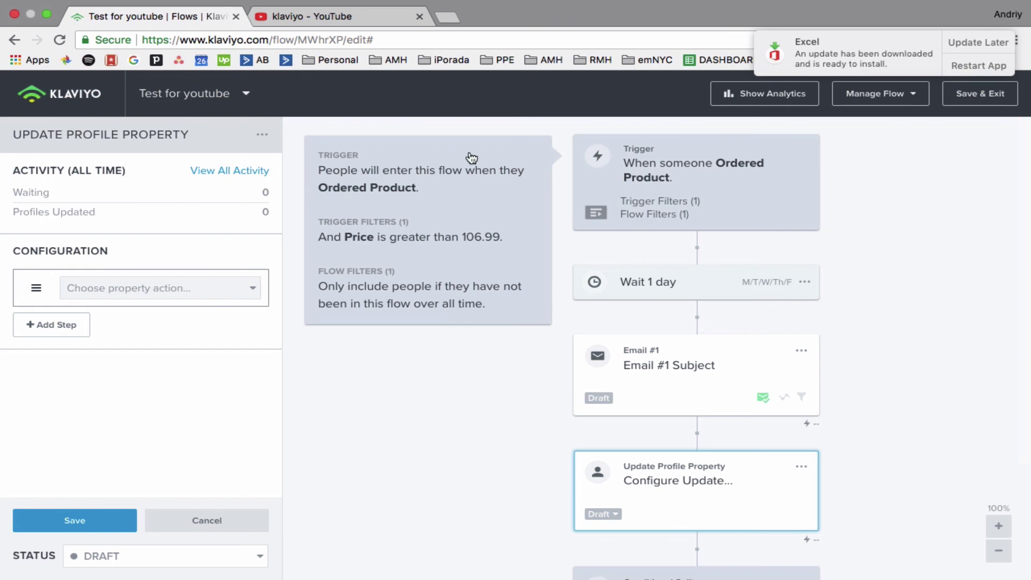
pyautogui.moveTo(580, 3)
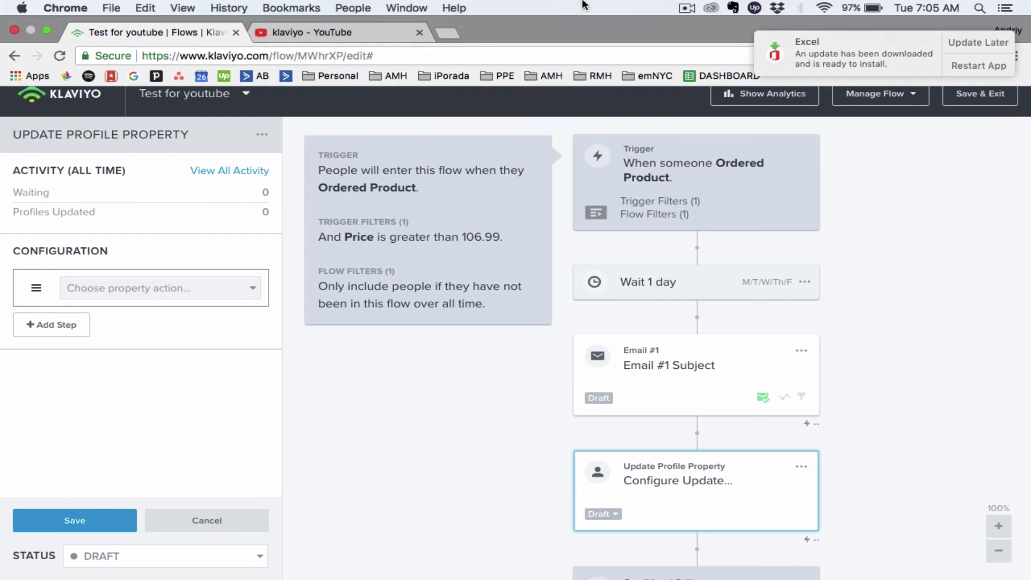